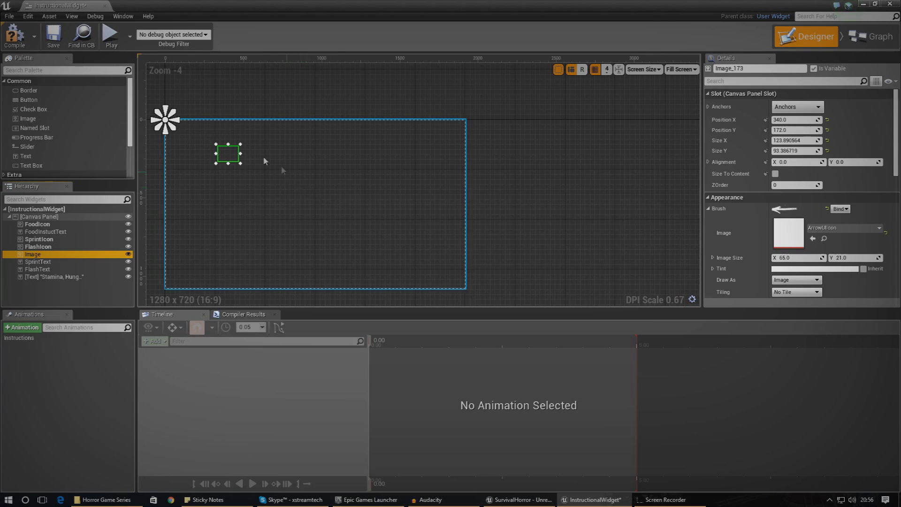
Step: Try adding a new image with the ArrowUIcon texture to the canvas, and remove it again
{"action": "left_click_drag", "start_coordinate": [28, 120], "coordinate": [207, 184]}
{"action": "left_click", "coordinate": [813, 229]}
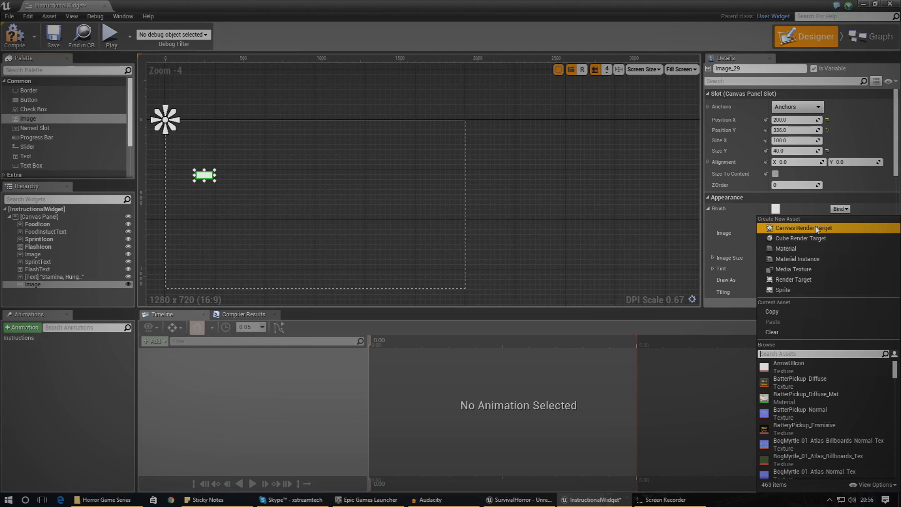
{"action": "type", "text": "arrow"}
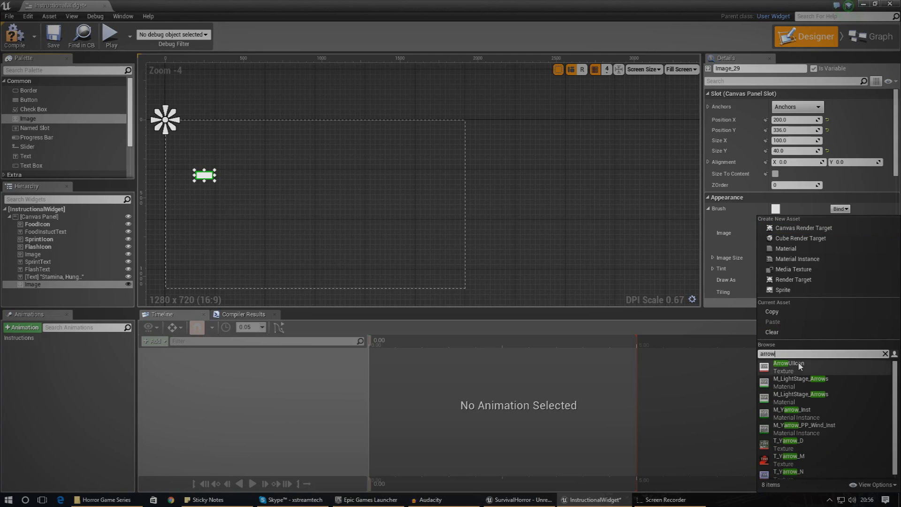
{"action": "left_click", "coordinate": [788, 365]}
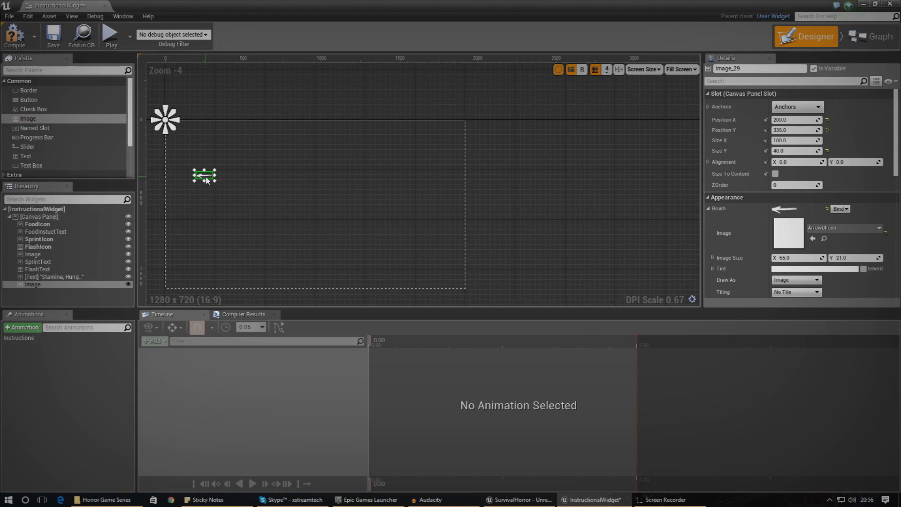
{"action": "key", "text": "Delete"}
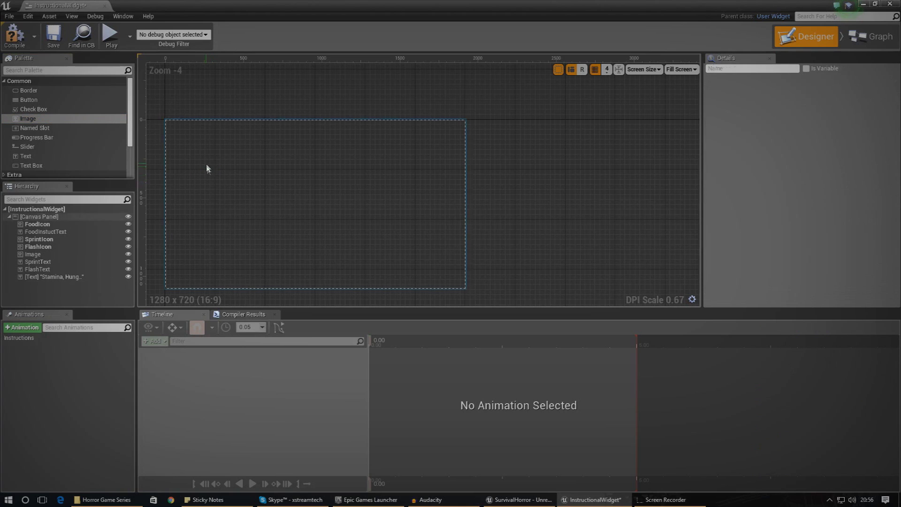
Step: Rename the existing invisible arrow image in the canvas panel to ArrowIcon
{"action": "left_click", "coordinate": [69, 254]}
{"action": "scroll", "coordinate": [225, 160], "scroll_direction": "up", "scroll_amount": 4}
{"action": "scroll", "coordinate": [225, 159], "scroll_direction": "up", "scroll_amount": 3}
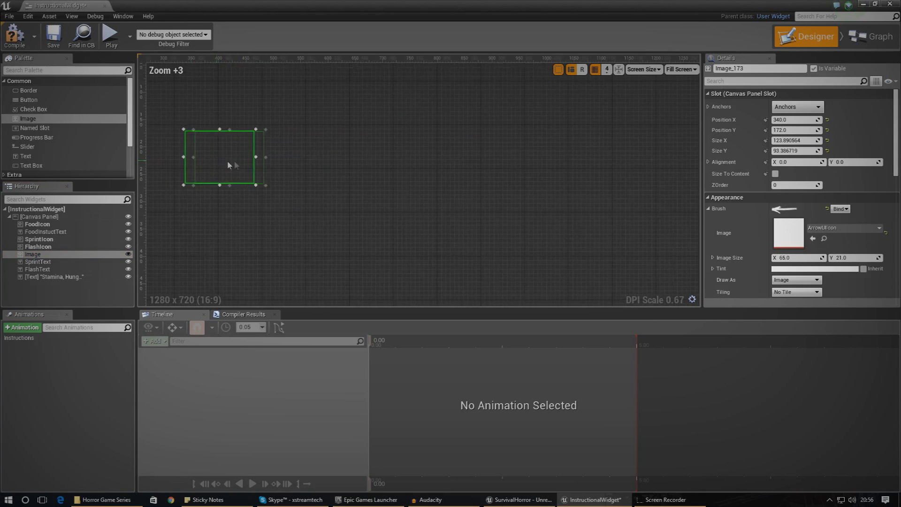
{"action": "left_click_drag", "start_coordinate": [894, 163], "coordinate": [894, 224]}
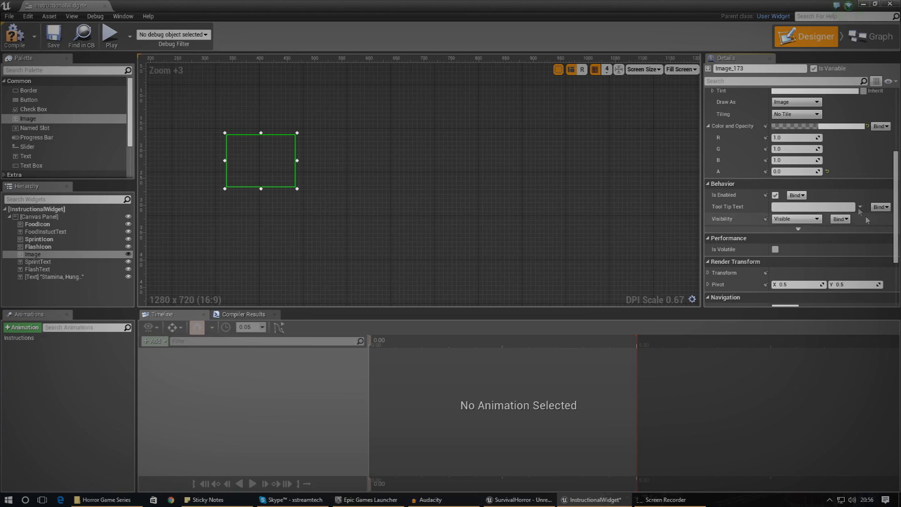
{"action": "scroll", "coordinate": [751, 154], "scroll_direction": "up", "scroll_amount": 1}
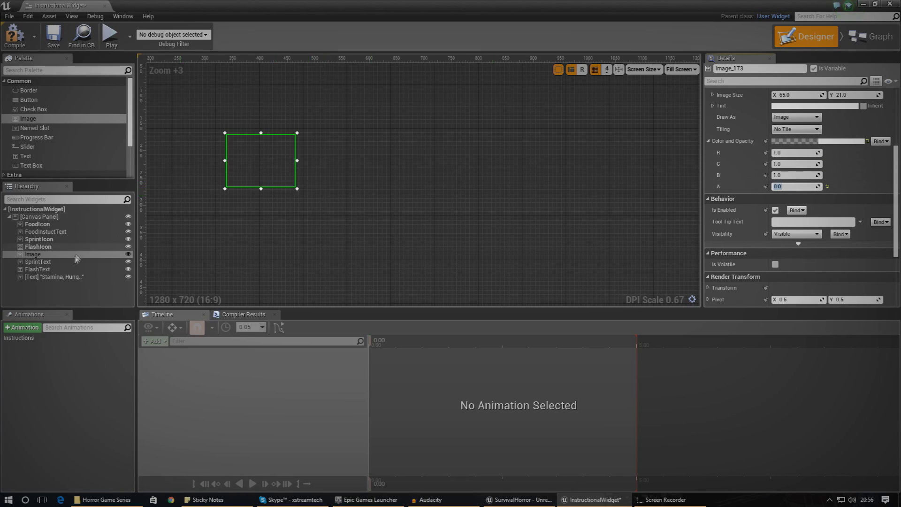
{"action": "left_click_drag", "start_coordinate": [747, 68], "coordinate": [606, 69]}
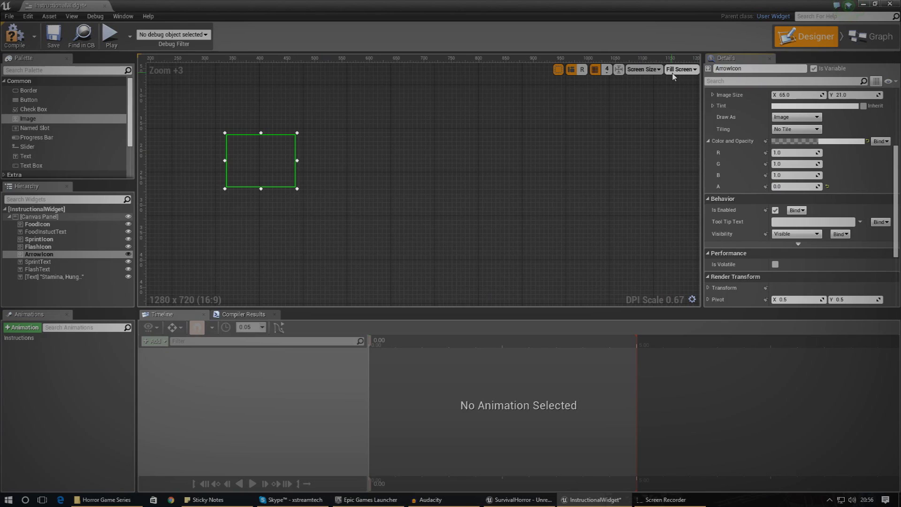
Step: Nudge ArrowIcon on the canvas and set its Color and Opacity alpha to 1
{"action": "left_click_drag", "start_coordinate": [275, 171], "coordinate": [294, 162]}
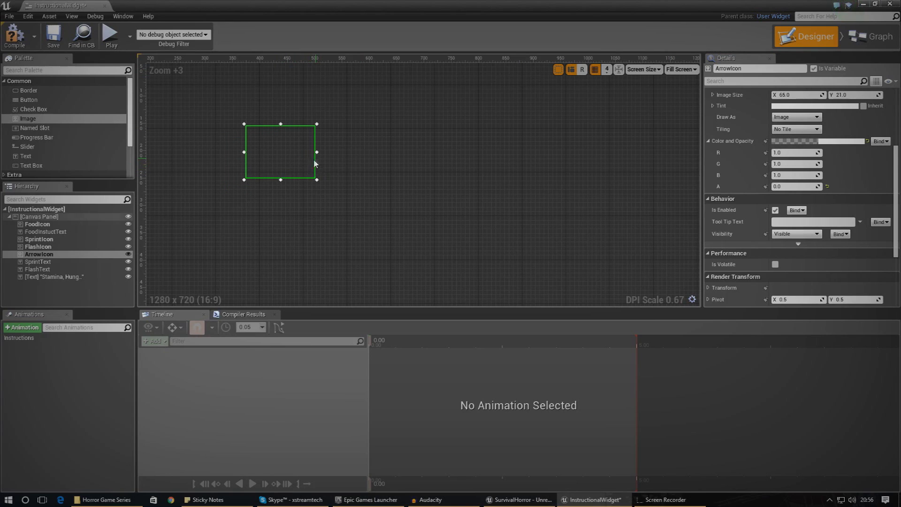
{"action": "type", "text": "1"}
{"action": "key", "text": "Return"}
Step: Reposition and widen ArrowIcon in the upper-left area of the canvas, and set its alpha to 0
{"action": "scroll", "coordinate": [295, 193], "scroll_direction": "down", "scroll_amount": 4}
{"action": "scroll", "coordinate": [300, 193], "scroll_direction": "down", "scroll_amount": 2}
{"action": "mouse_move", "coordinate": [373, 156]}
{"action": "left_mouse_down"}
{"action": "mouse_move", "coordinate": [384, 155]}
{"action": "mouse_move", "coordinate": [347, 156]}
{"action": "mouse_move", "coordinate": [359, 157]}
{"action": "left_mouse_up"}
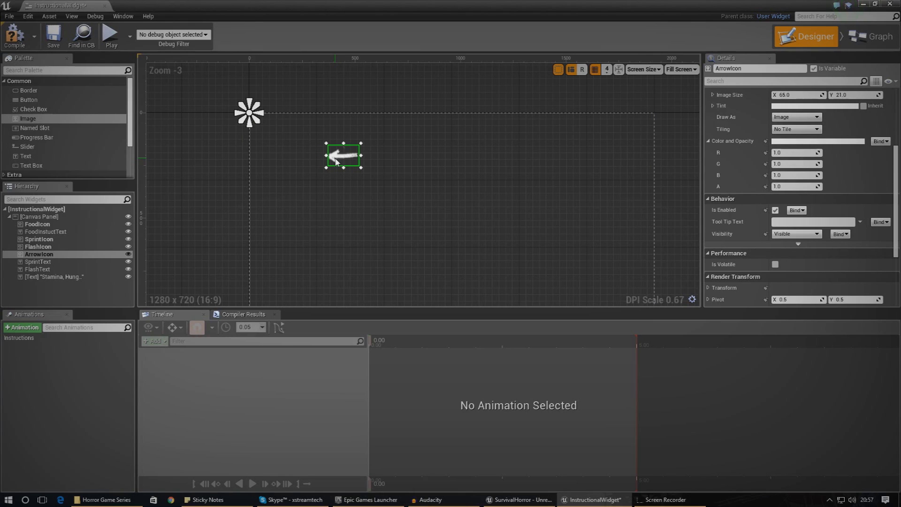
{"action": "left_click_drag", "start_coordinate": [336, 162], "coordinate": [382, 150]}
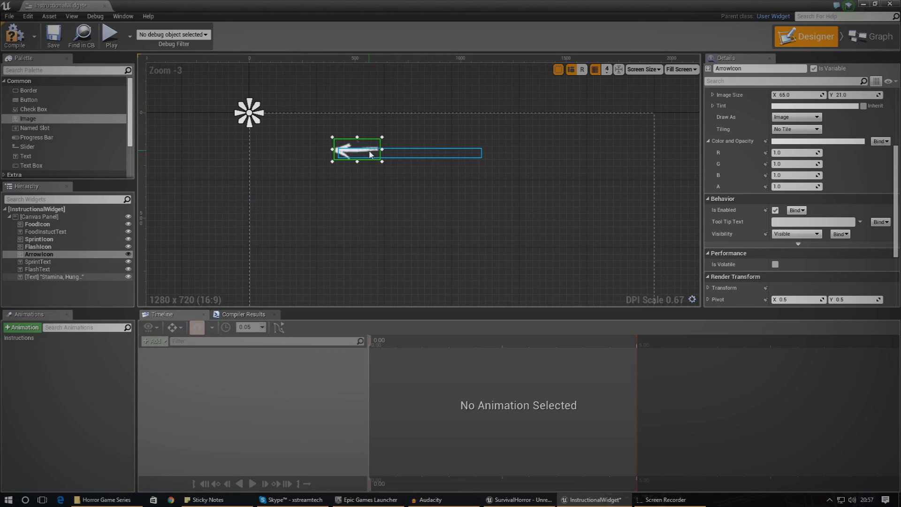
{"action": "left_click", "coordinate": [792, 185]}
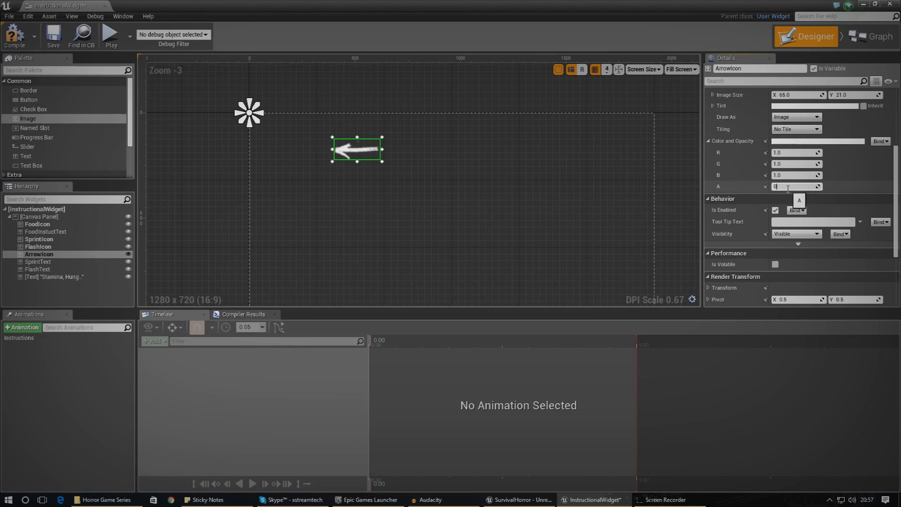
{"action": "key", "text": "Return"}
Step: Open the Instructions animation and examine the fade keyframes of the SprintIcon and SprintText tracks
{"action": "left_click", "coordinate": [35, 341]}
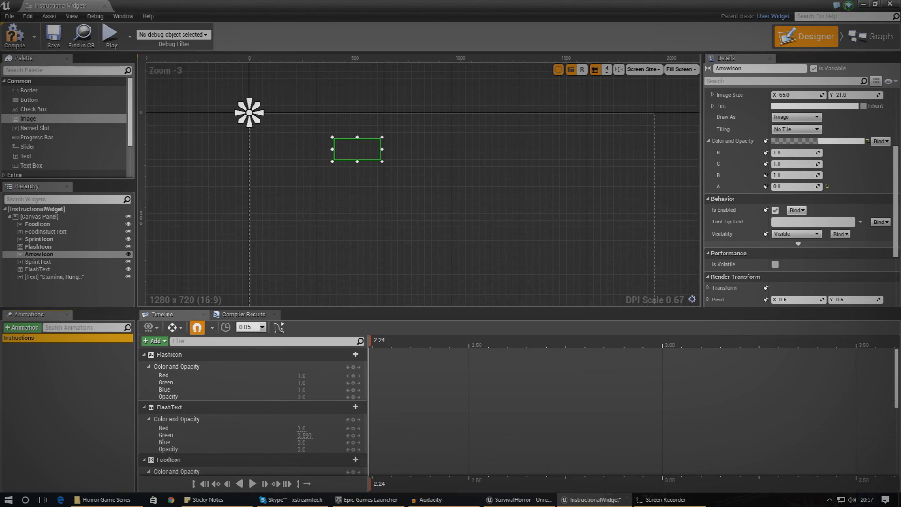
{"action": "left_click_drag", "start_coordinate": [897, 397], "coordinate": [896, 471]}
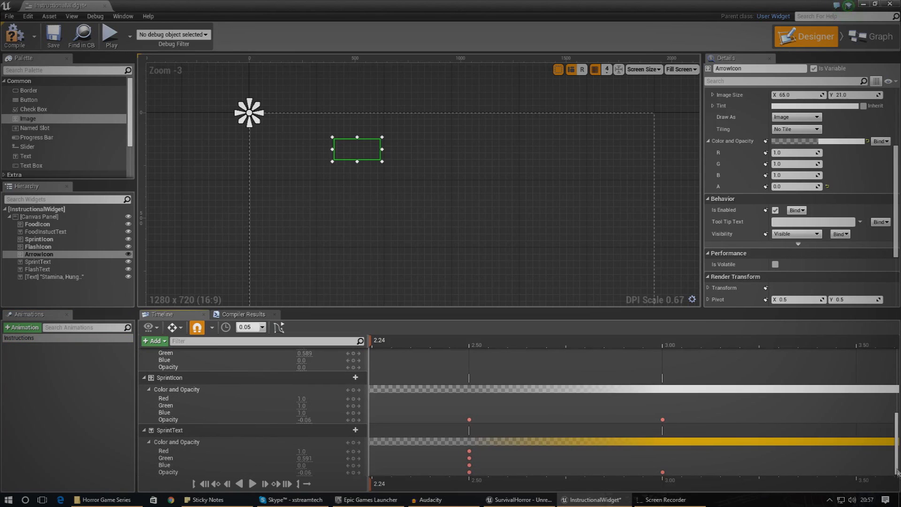
{"action": "left_click_drag", "start_coordinate": [373, 491], "coordinate": [701, 485]}
{"action": "left_click_drag", "start_coordinate": [746, 344], "coordinate": [728, 344]}
{"action": "right_click_drag", "start_coordinate": [742, 342], "coordinate": [680, 342]}
{"action": "left_click", "coordinate": [716, 341]}
{"action": "left_click", "coordinate": [608, 343]}
{"action": "right_click_drag", "start_coordinate": [608, 343], "coordinate": [540, 344]}
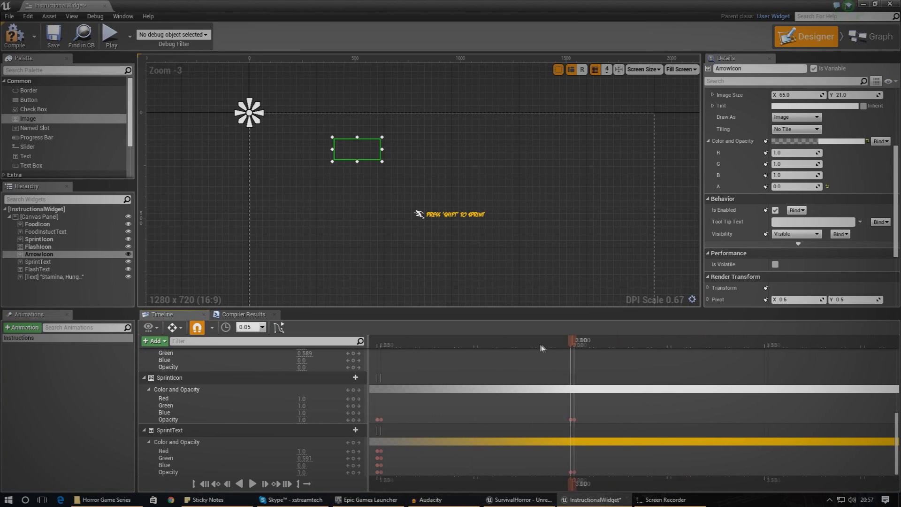
{"action": "left_click_drag", "start_coordinate": [709, 341], "coordinate": [612, 343]}
{"action": "right_click_drag", "start_coordinate": [710, 341], "coordinate": [408, 350]}
{"action": "right_click_drag", "start_coordinate": [636, 347], "coordinate": [432, 358]}
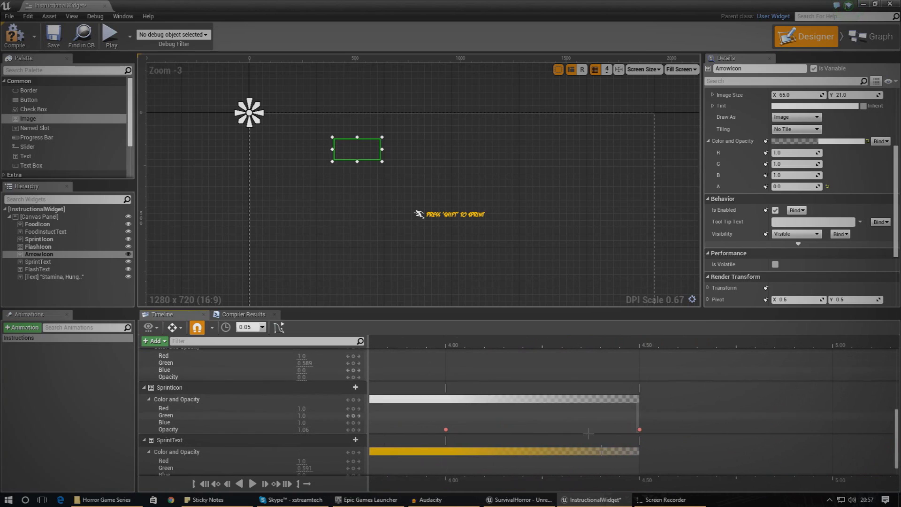
Step: Play the Instructions animation to review how the instruction prompts fade in and out
{"action": "left_click_drag", "start_coordinate": [641, 488], "coordinate": [124, 493]}
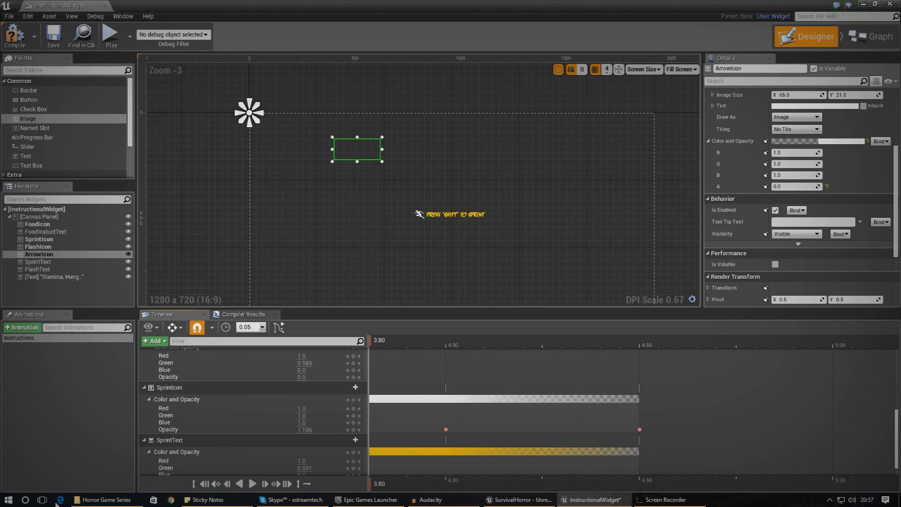
{"action": "left_click", "coordinate": [228, 484]}
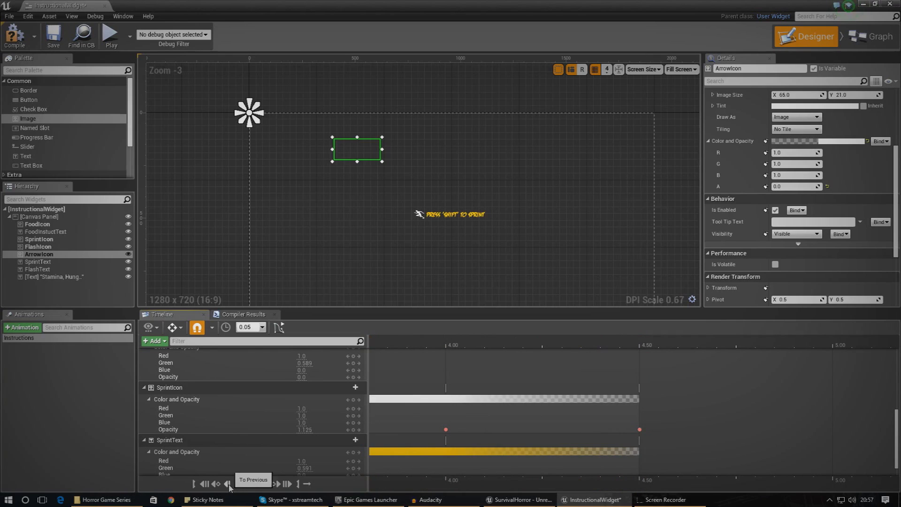
{"action": "left_click", "coordinate": [252, 484]}
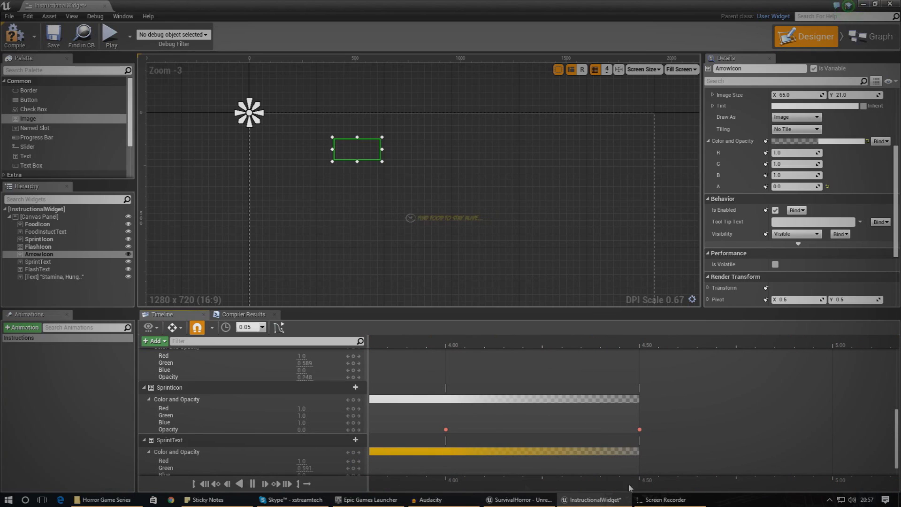
{"action": "left_click", "coordinate": [666, 486]}
{"action": "left_click_drag", "start_coordinate": [664, 489], "coordinate": [678, 484]}
Step: Place the animation playhead at 7.50, after the FlashIcon and FlashText fade-out
{"action": "right_click_drag", "start_coordinate": [707, 366], "coordinate": [616, 370]}
{"action": "left_click_drag", "start_coordinate": [896, 447], "coordinate": [895, 382]}
{"action": "right_click_drag", "start_coordinate": [763, 347], "coordinate": [565, 342]}
{"action": "right_click_drag", "start_coordinate": [673, 341], "coordinate": [491, 343]}
{"action": "right_click_drag", "start_coordinate": [692, 337], "coordinate": [577, 338]}
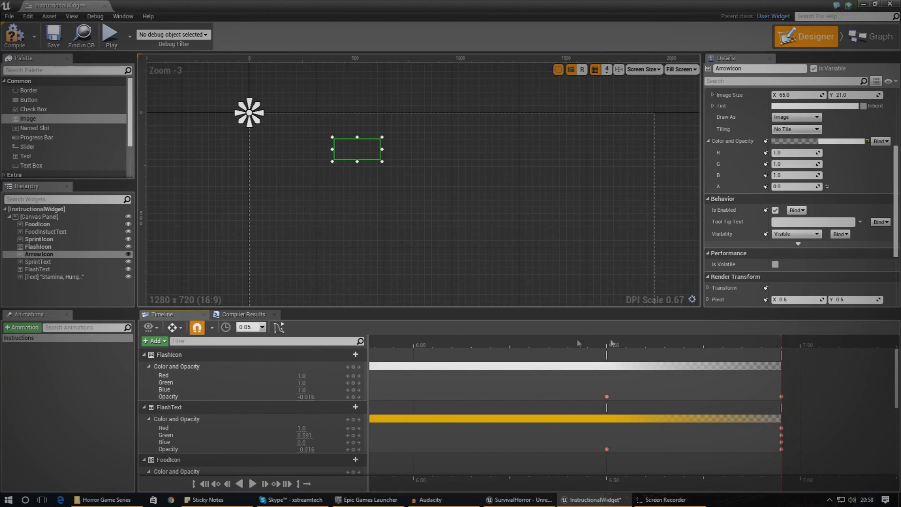
{"action": "left_click", "coordinate": [420, 341]}
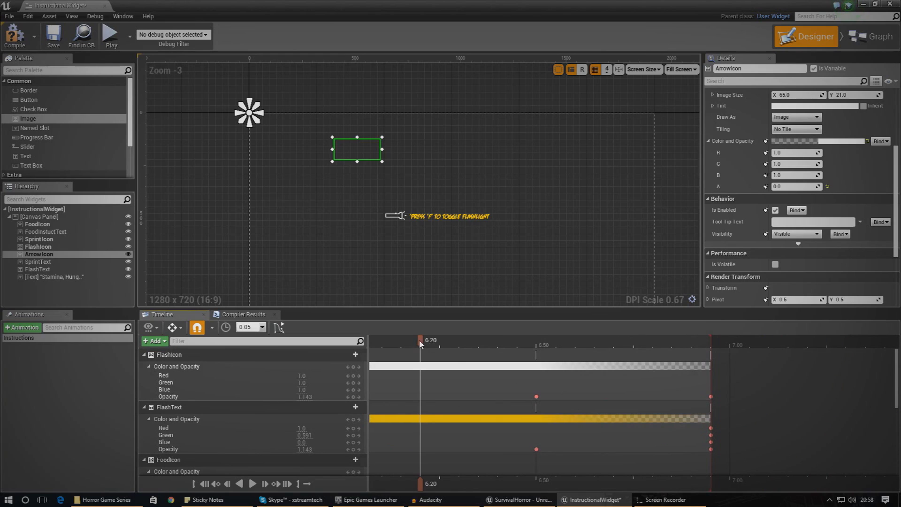
{"action": "left_click_drag", "start_coordinate": [424, 339], "coordinate": [847, 343]}
{"action": "right_click_drag", "start_coordinate": [870, 342], "coordinate": [475, 345]}
{"action": "left_click_drag", "start_coordinate": [503, 351], "coordinate": [527, 350]}
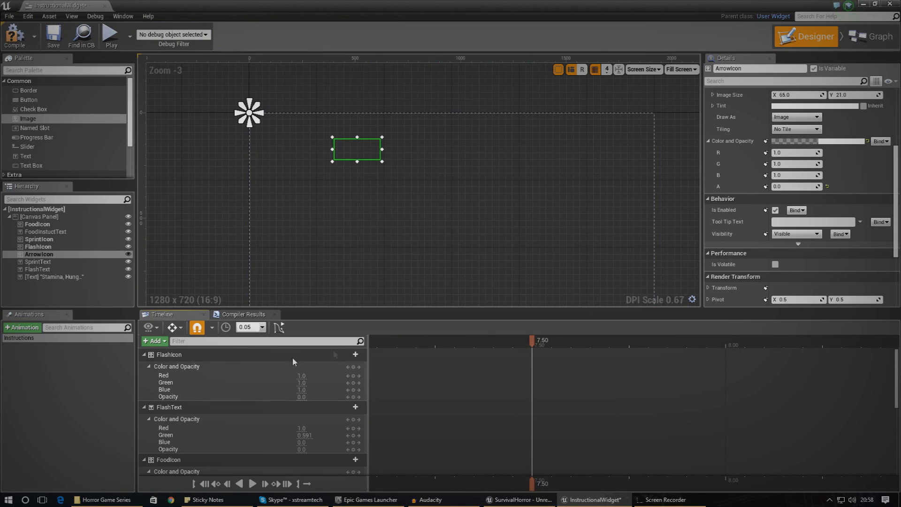
Step: Add ArrowIcon to the animation with a Color and Opacity track starting at 7.50, and expand its channels
{"action": "left_click", "coordinate": [160, 343]}
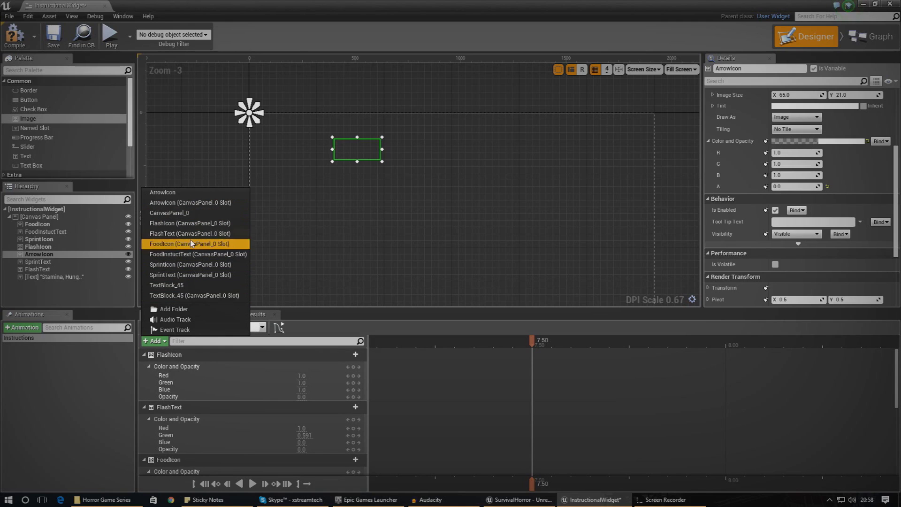
{"action": "left_click", "coordinate": [193, 193]}
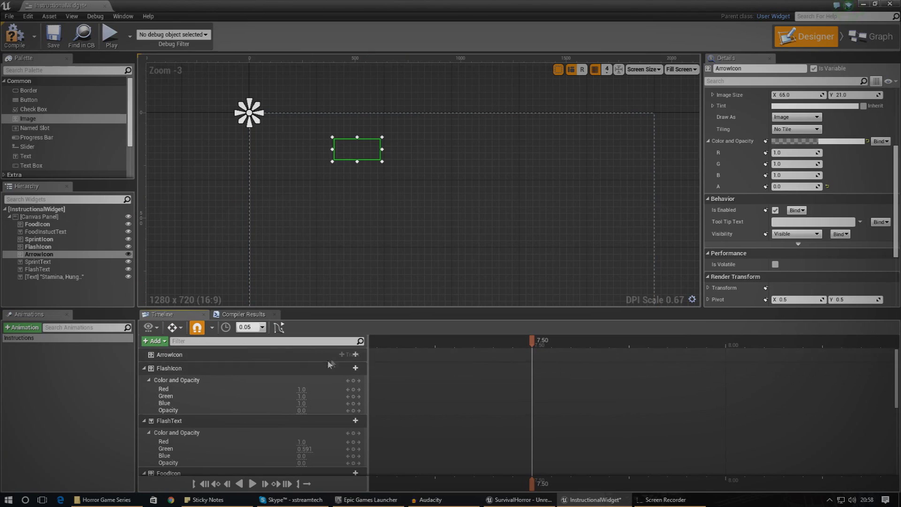
{"action": "left_click", "coordinate": [346, 356]}
{"action": "left_click", "coordinate": [377, 392]}
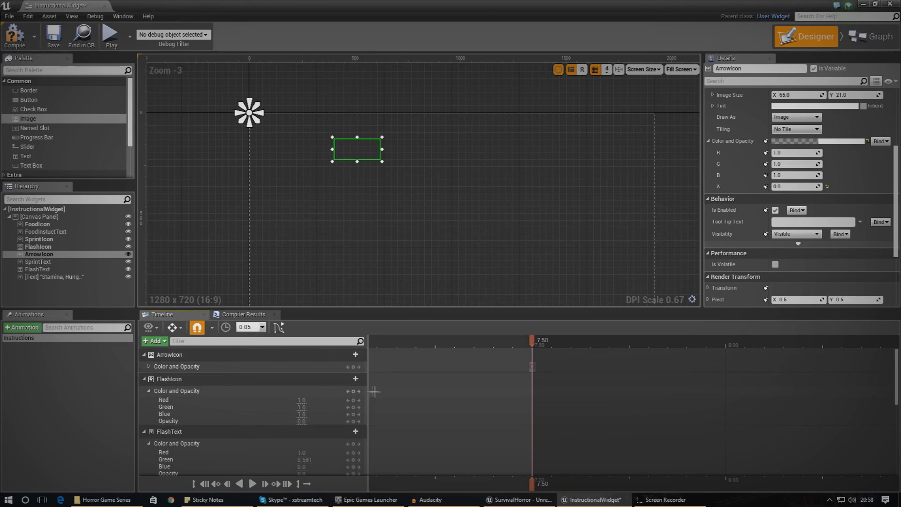
{"action": "left_click", "coordinate": [148, 366]}
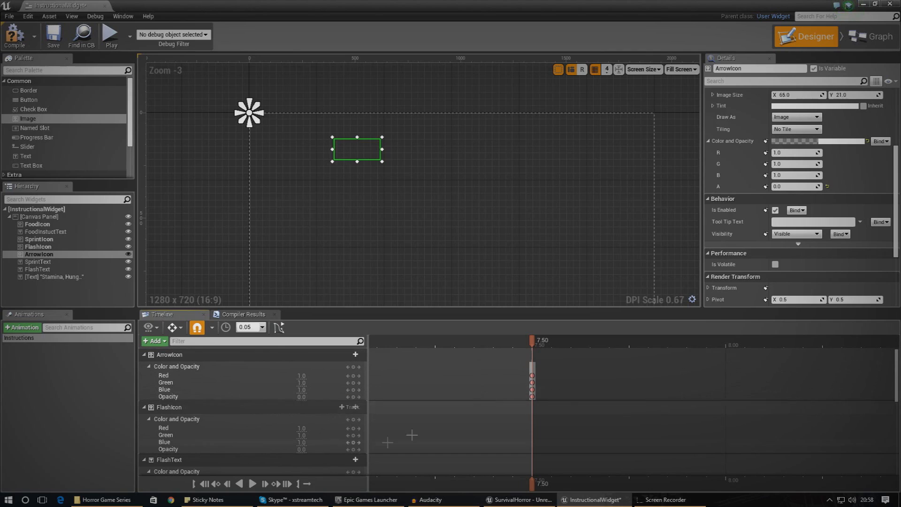
Step: Key ArrowIcon's opacity at 1.0 at time 7.75 and preview the fade-in from 7.50
{"action": "left_click_drag", "start_coordinate": [538, 489], "coordinate": [628, 486]}
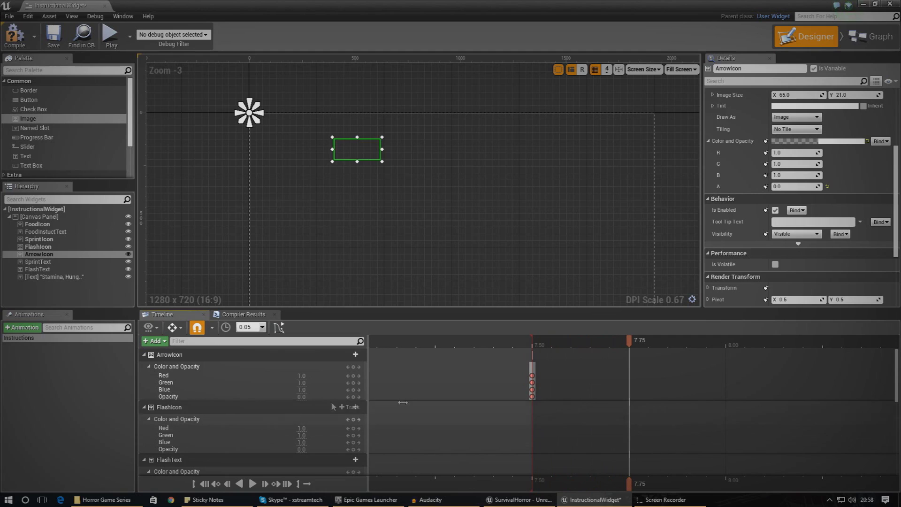
{"action": "left_click", "coordinate": [726, 484]}
{"action": "left_click", "coordinate": [626, 488]}
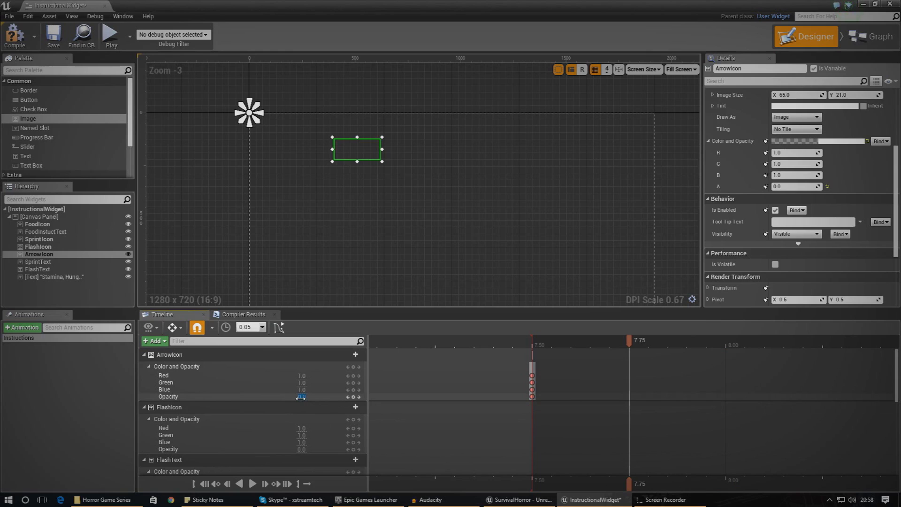
{"action": "left_click_drag", "start_coordinate": [300, 398], "coordinate": [447, 390]}
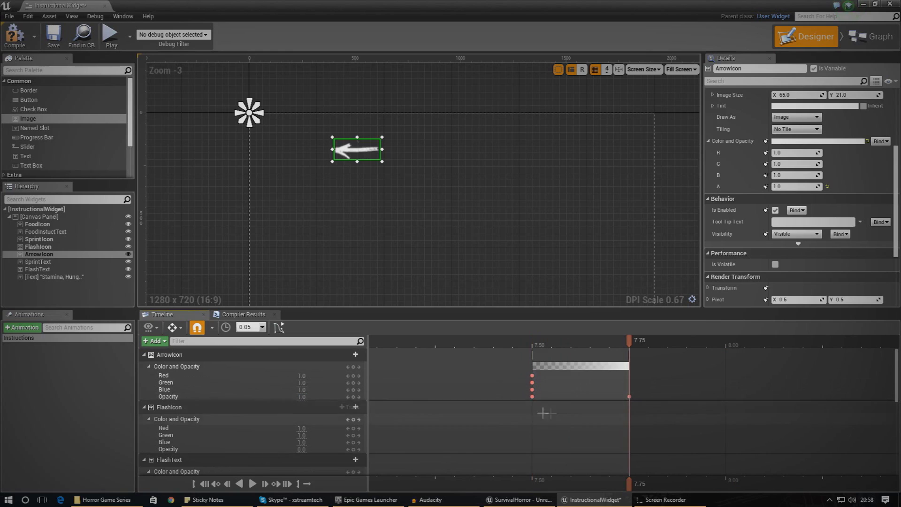
{"action": "left_click_drag", "start_coordinate": [637, 484], "coordinate": [532, 484]}
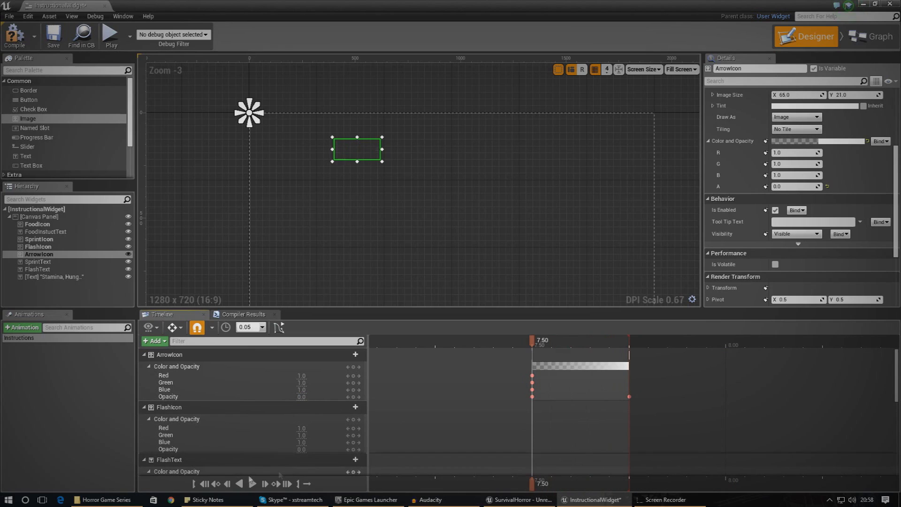
{"action": "left_click", "coordinate": [263, 485]}
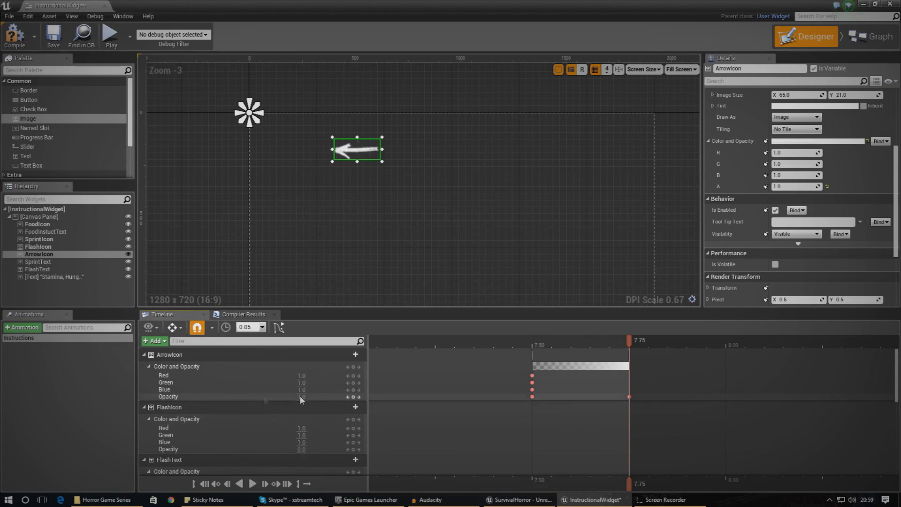
Step: Add an ArrowIcon opacity key at 8.25 that holds the value 1.0
{"action": "left_click_drag", "start_coordinate": [638, 484], "coordinate": [830, 491]}
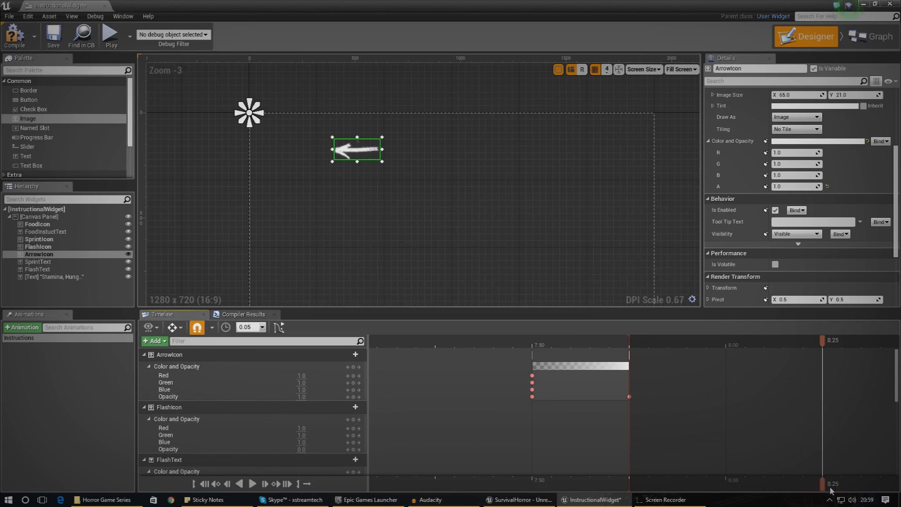
{"action": "left_click", "coordinate": [353, 397]}
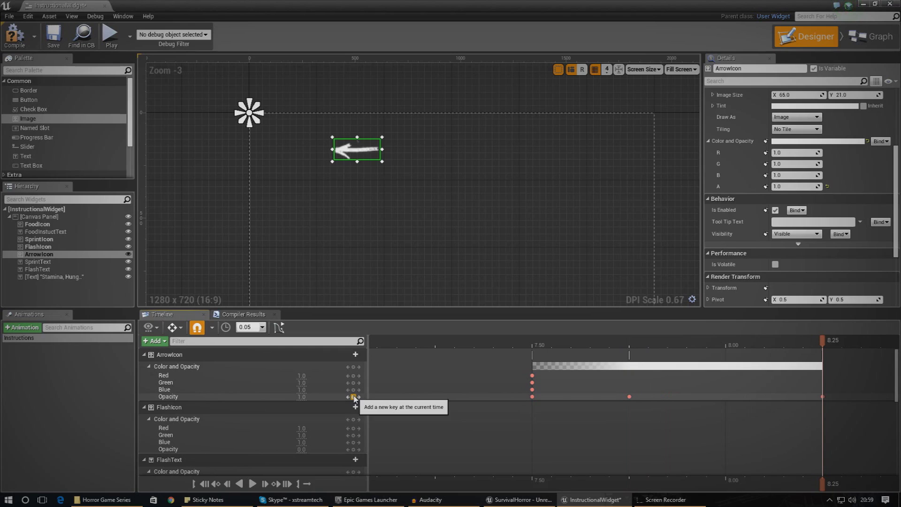
Step: Key ArrowIcon's opacity at 0 at time 8.50 and preview the fade-out at 8.45
{"action": "left_click_drag", "start_coordinate": [831, 488], "coordinate": [898, 488]}
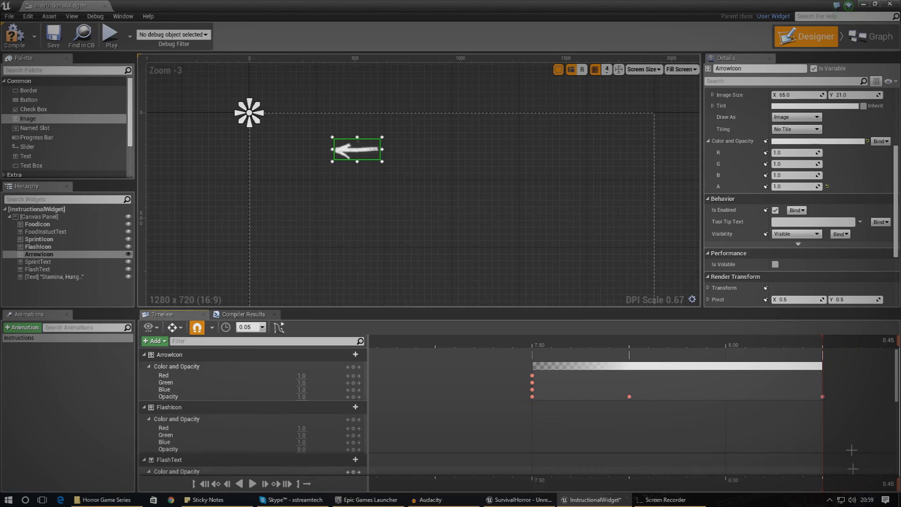
{"action": "right_click_drag", "start_coordinate": [849, 348], "coordinate": [706, 350]}
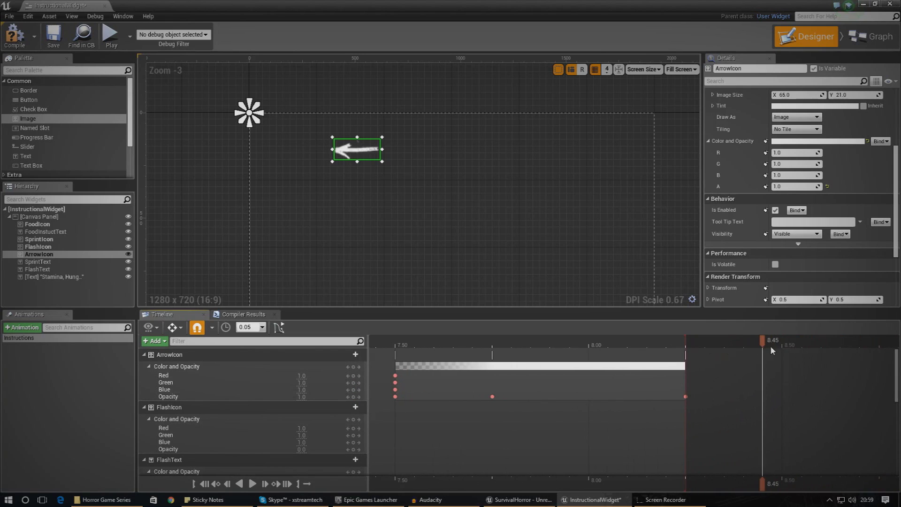
{"action": "left_click", "coordinate": [773, 490]}
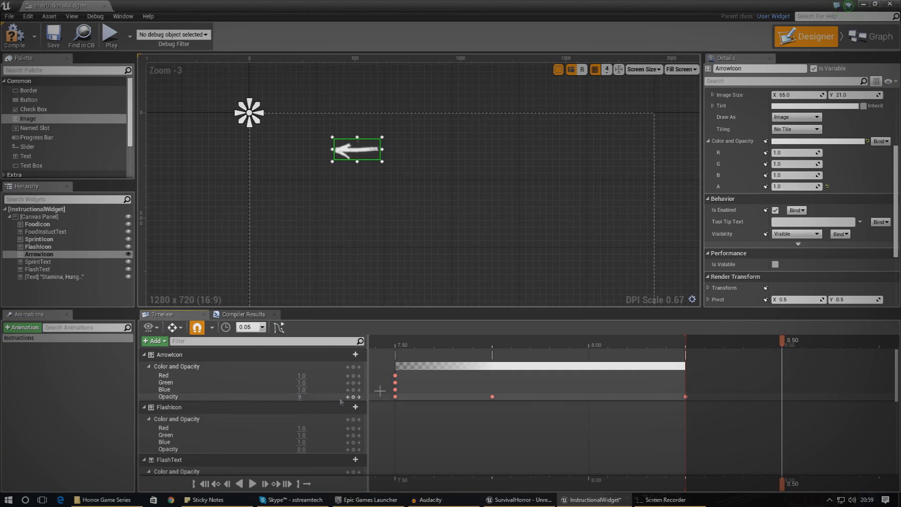
{"action": "key", "text": "Return"}
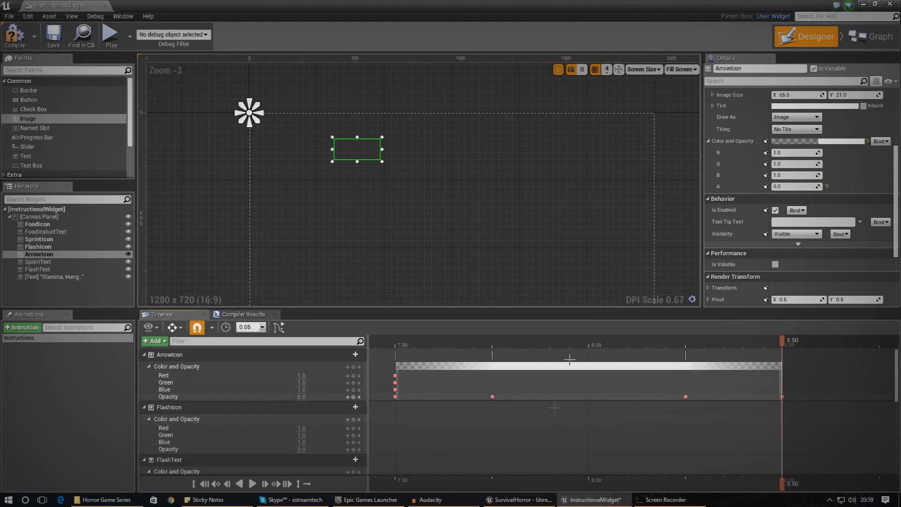
{"action": "left_click_drag", "start_coordinate": [784, 484], "coordinate": [764, 489]}
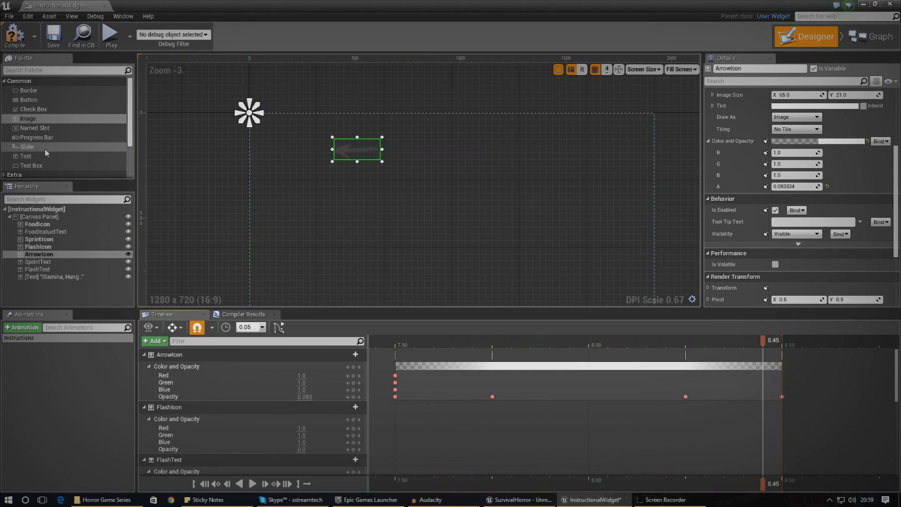
Step: Add a text block beside the arrow's tail and set its text to "Stamina, Hunger & Battery Shown Here"
{"action": "left_click_drag", "start_coordinate": [26, 156], "coordinate": [385, 149]}
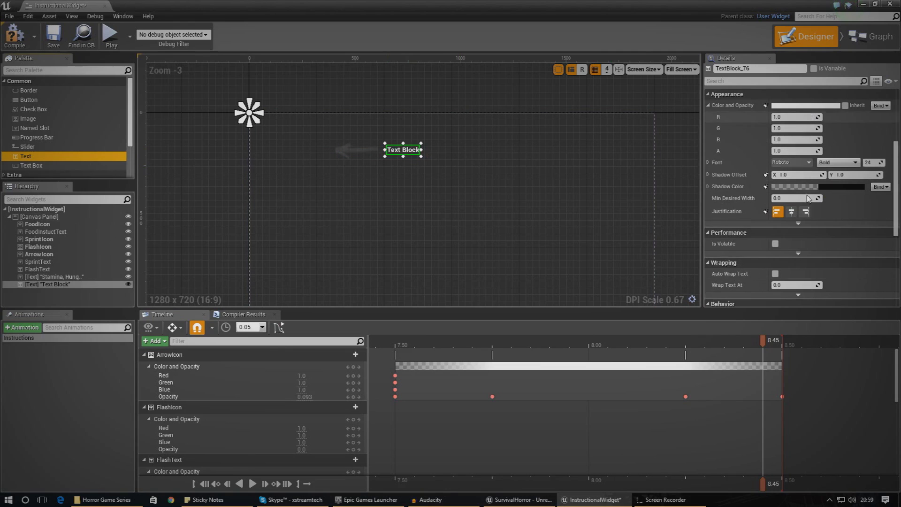
{"action": "scroll", "coordinate": [809, 208], "scroll_direction": "down", "scroll_amount": 2}
{"action": "scroll", "coordinate": [793, 208], "scroll_direction": "up", "scroll_amount": 2}
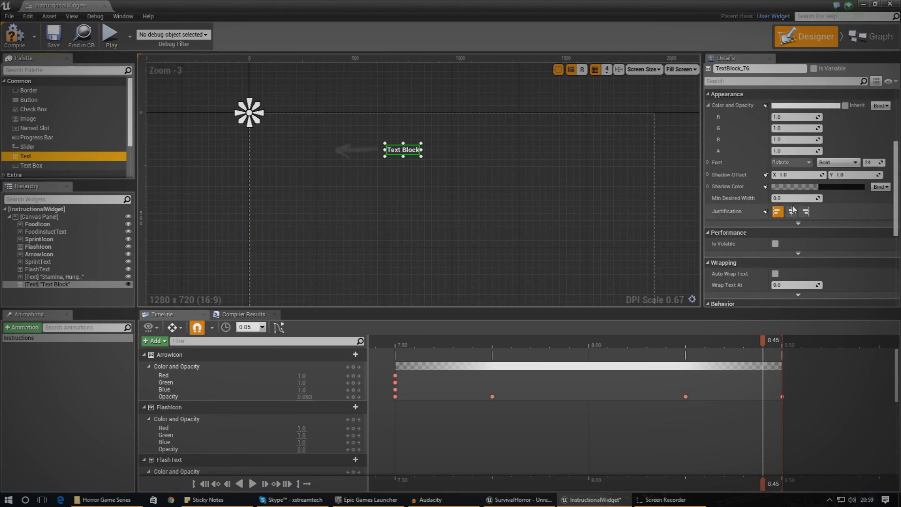
{"action": "scroll", "coordinate": [769, 104], "scroll_direction": "down", "scroll_amount": 2}
{"action": "scroll", "coordinate": [769, 141], "scroll_direction": "down", "scroll_amount": 3}
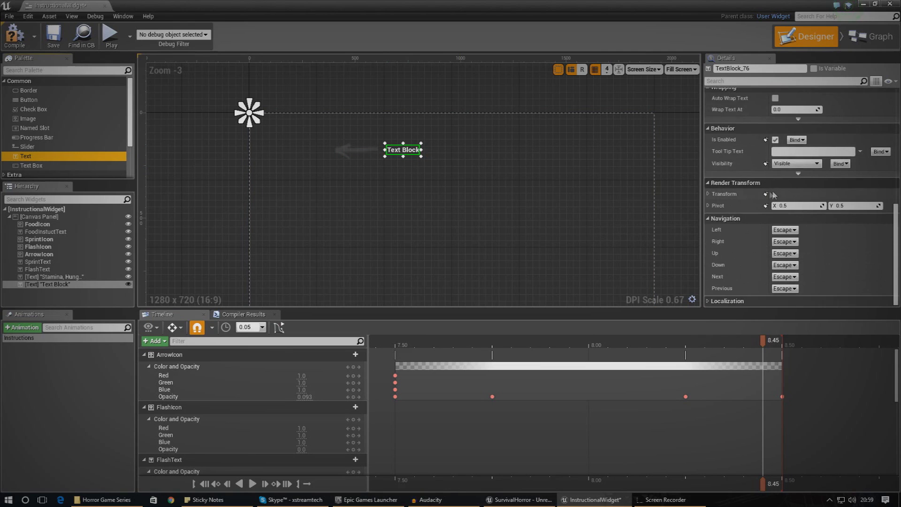
{"action": "scroll", "coordinate": [769, 195], "scroll_direction": "up", "scroll_amount": 5}
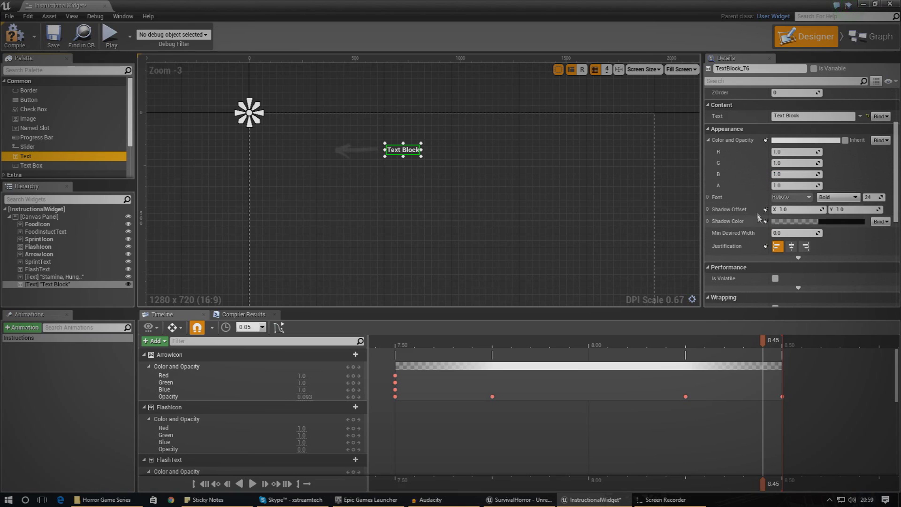
{"action": "scroll", "coordinate": [761, 165], "scroll_direction": "up", "scroll_amount": 1}
{"action": "left_click", "coordinate": [793, 146]}
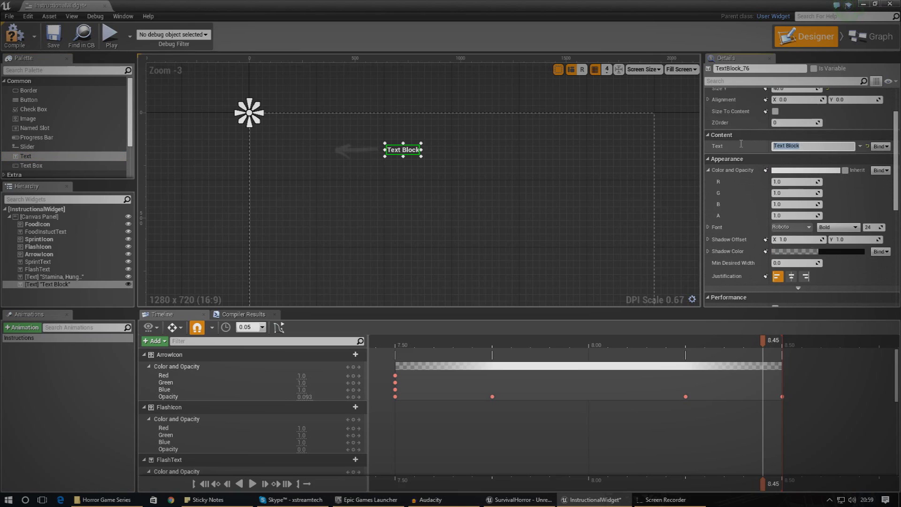
{"action": "type", "text": "Stamina, Sunger & Battery Shown Here"}
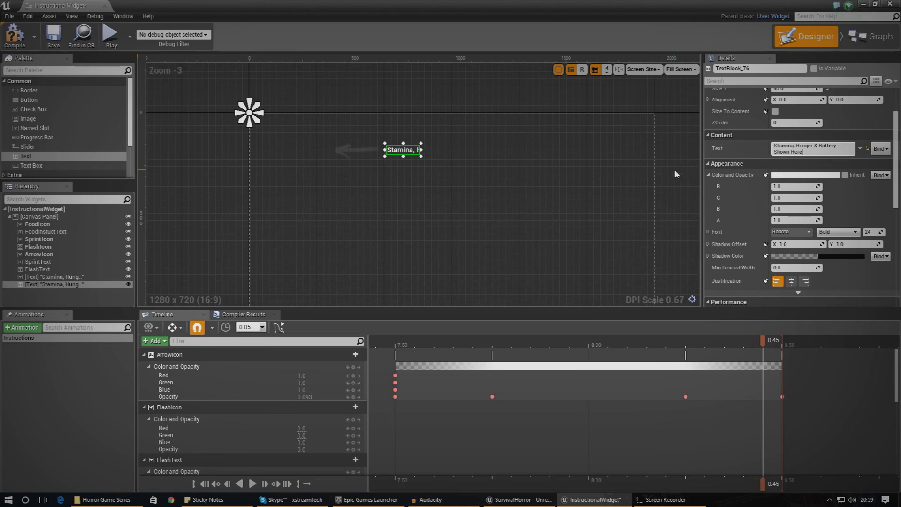
Step: Widen the new text block to about 589 units so its wording fits, and append an exclamation mark
{"action": "left_click_drag", "start_coordinate": [424, 151], "coordinate": [515, 148]}
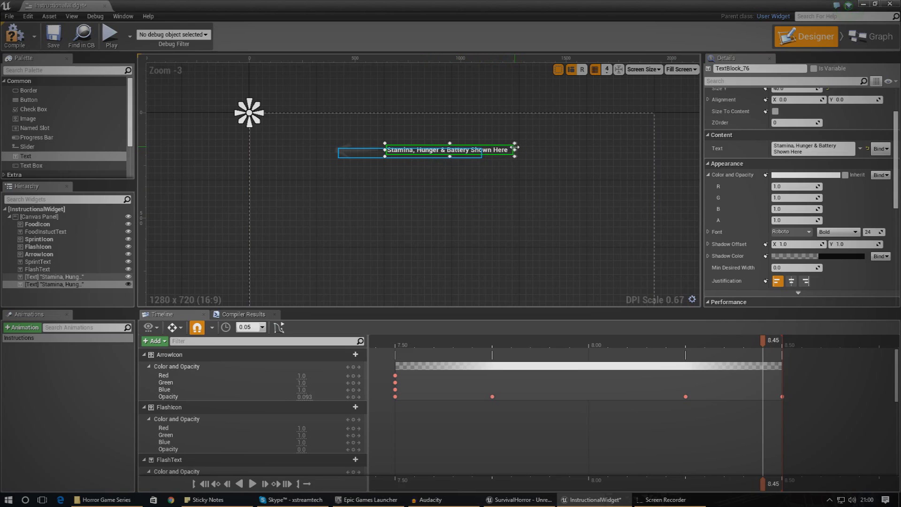
{"action": "left_click", "coordinate": [812, 148]}
{"action": "type", "text": "!"}
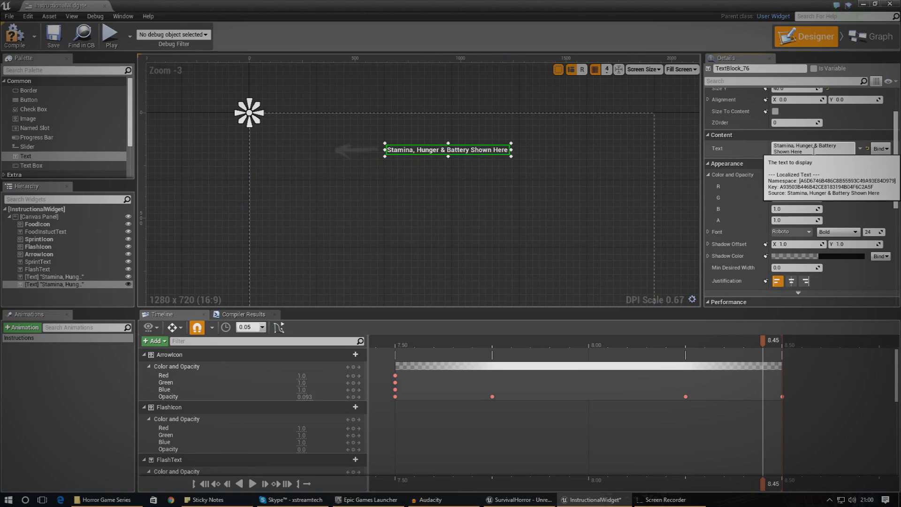
{"action": "key", "text": "Return"}
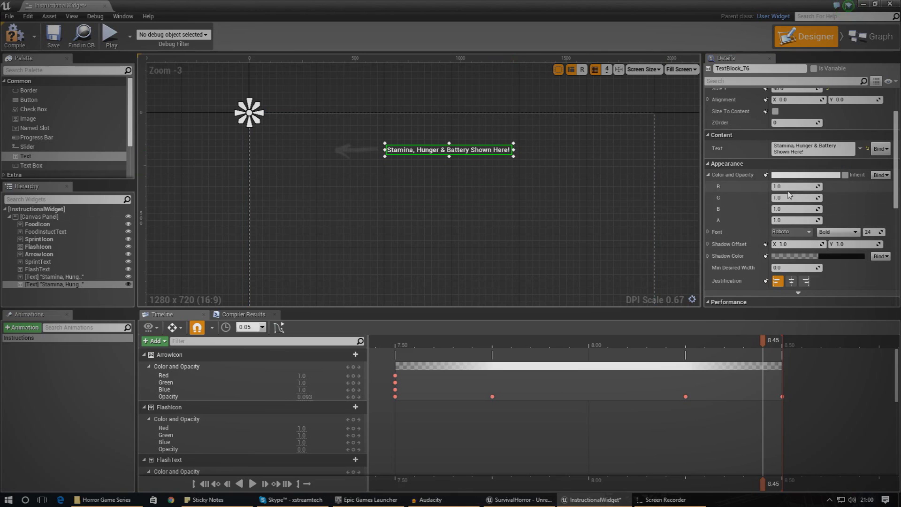
Step: Set the new text block's font to FEASFBI_, leaving its colour white
{"action": "left_click", "coordinate": [805, 175]}
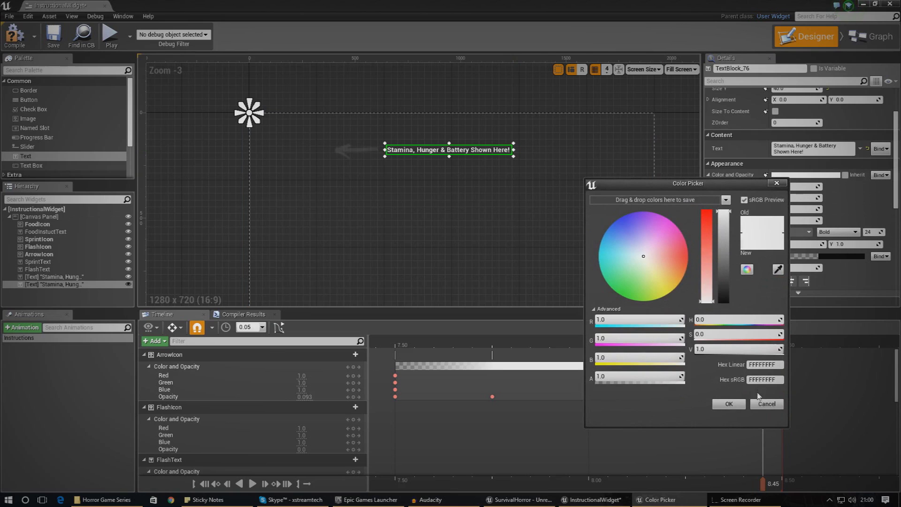
{"action": "left_click", "coordinate": [767, 403]}
{"action": "left_click", "coordinate": [777, 233]}
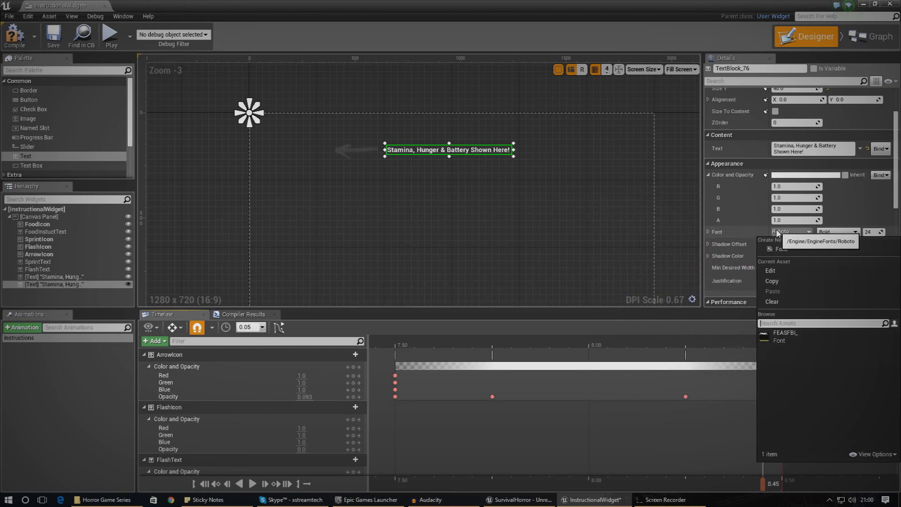
{"action": "left_click", "coordinate": [782, 336]}
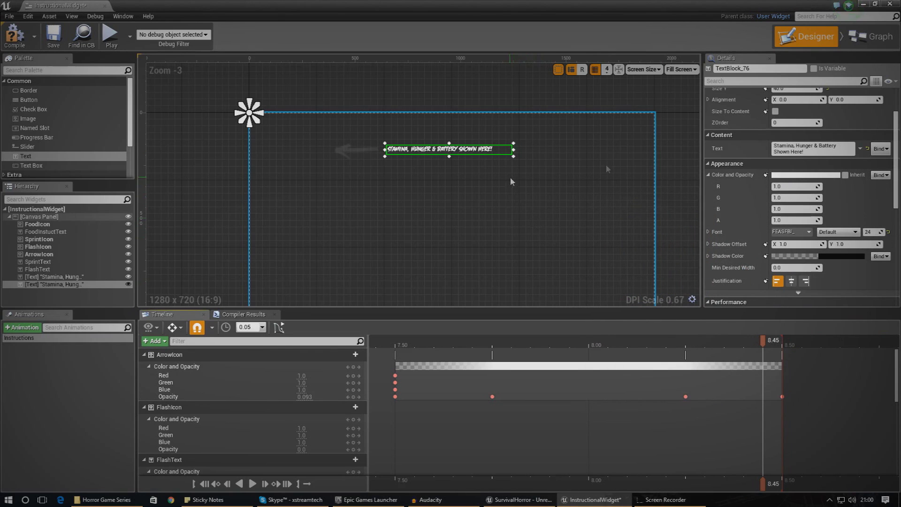
Step: Try a yellow shadow colour on the new text block, and undo it
{"action": "left_click", "coordinate": [828, 257]}
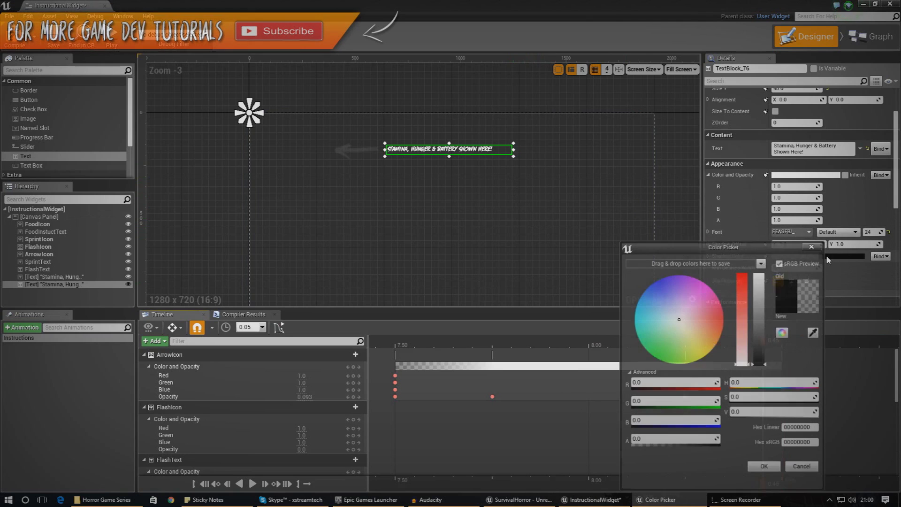
{"action": "left_click_drag", "start_coordinate": [701, 249], "coordinate": [640, 209]}
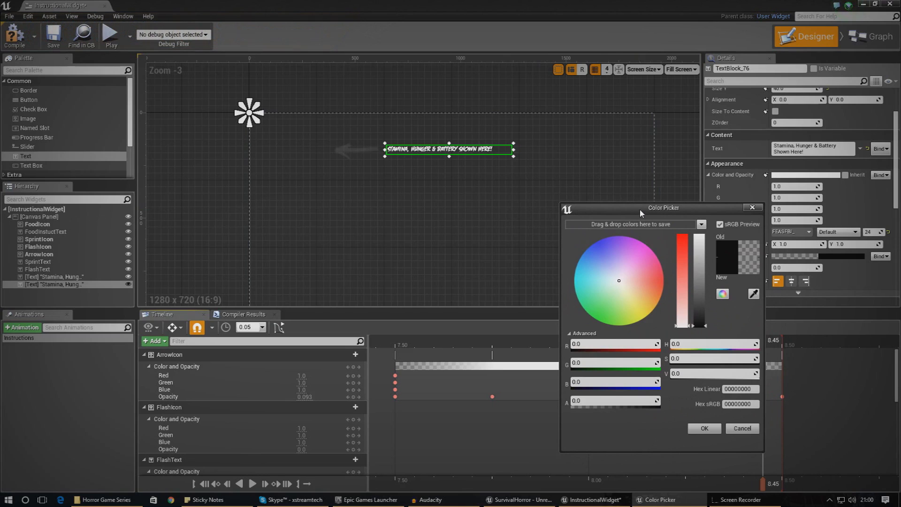
{"action": "left_click_drag", "start_coordinate": [640, 209], "coordinate": [561, 181]}
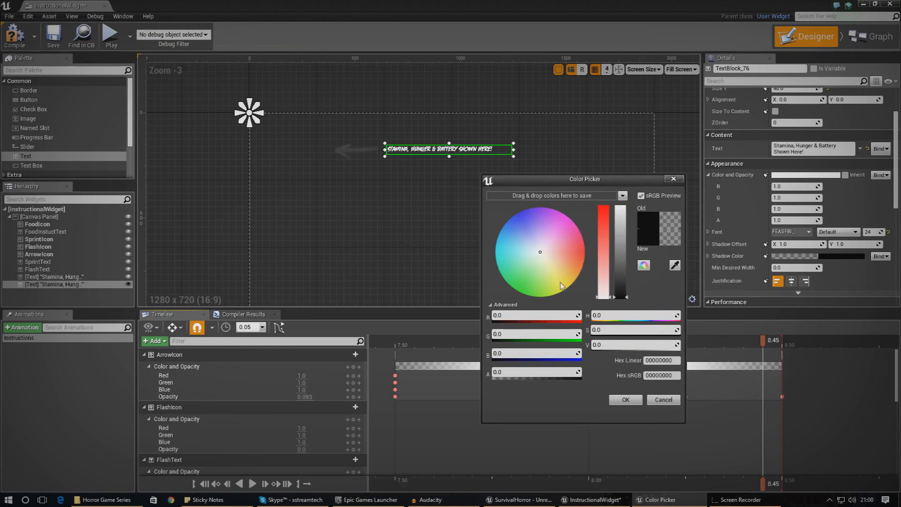
{"action": "left_click", "coordinate": [581, 278]}
{"action": "mouse_move", "coordinate": [581, 266]}
{"action": "left_mouse_down"}
{"action": "mouse_move", "coordinate": [568, 280]}
{"action": "mouse_move", "coordinate": [573, 275]}
{"action": "left_mouse_up"}
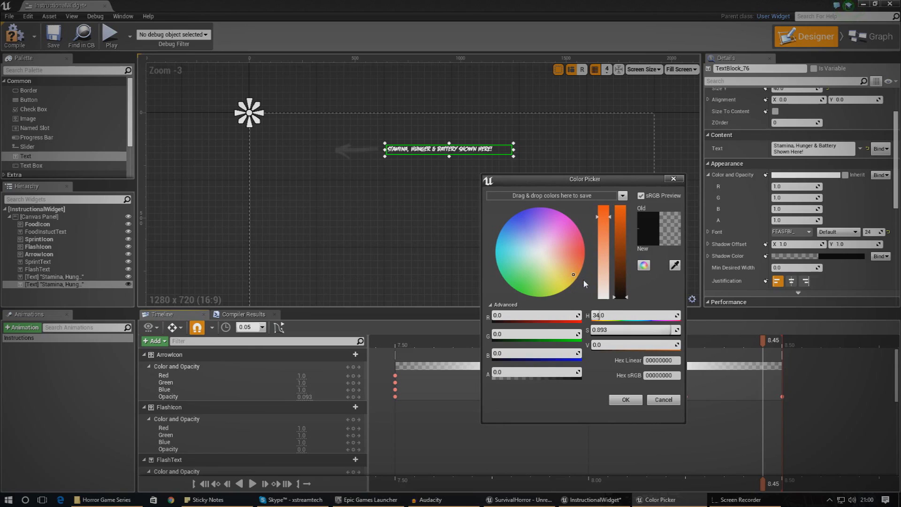
{"action": "mouse_move", "coordinate": [573, 276]}
{"action": "left_mouse_down"}
{"action": "mouse_move", "coordinate": [571, 297]}
{"action": "mouse_move", "coordinate": [623, 249]}
{"action": "mouse_move", "coordinate": [628, 211]}
{"action": "left_mouse_up"}
{"action": "left_click", "coordinate": [625, 399]}
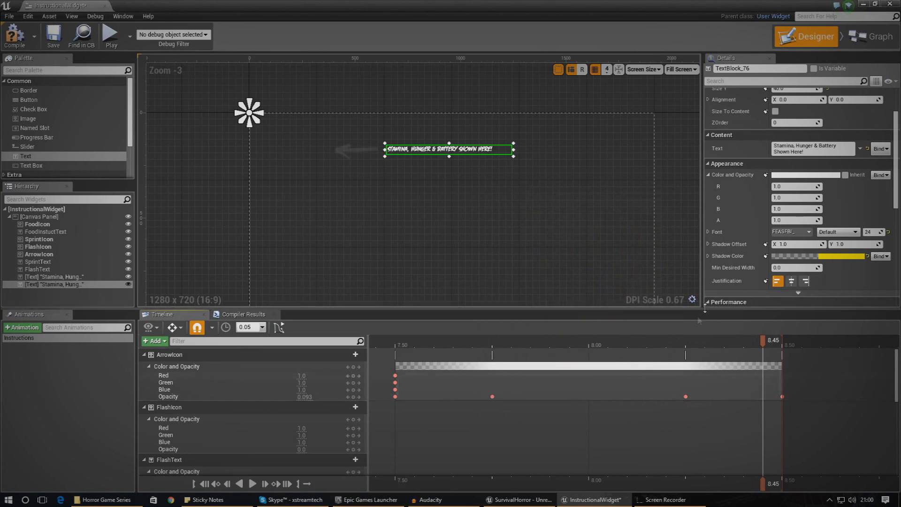
{"action": "key", "text": "ctrl+z"}
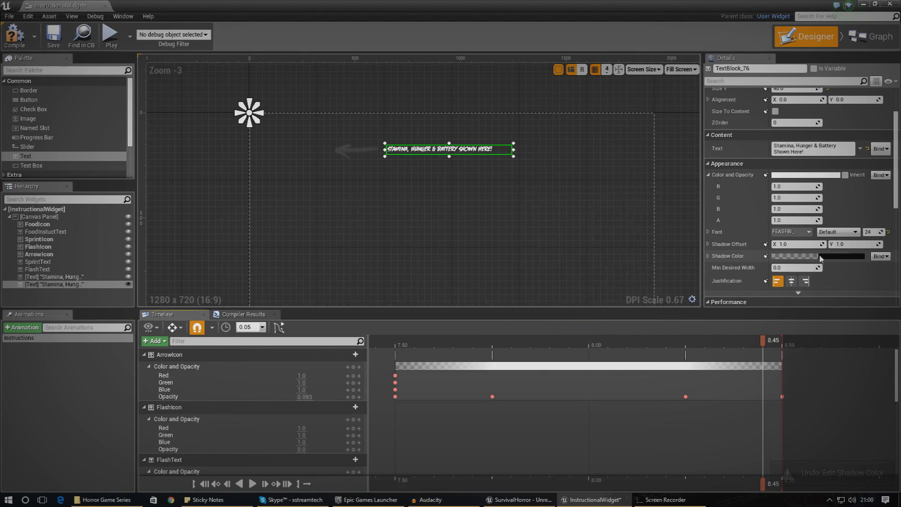
Step: Rename the new text block ArrowText
{"action": "scroll", "coordinate": [820, 258], "scroll_direction": "down", "scroll_amount": 2}
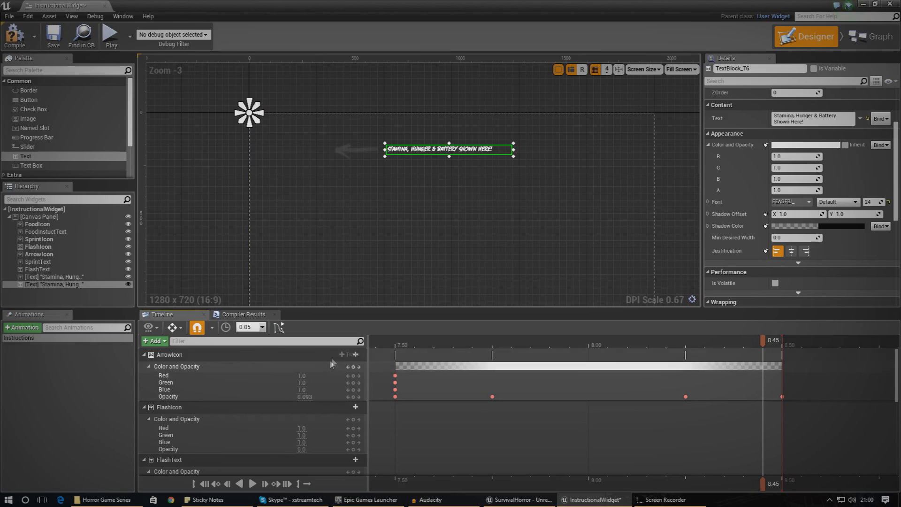
{"action": "left_click", "coordinate": [152, 341]}
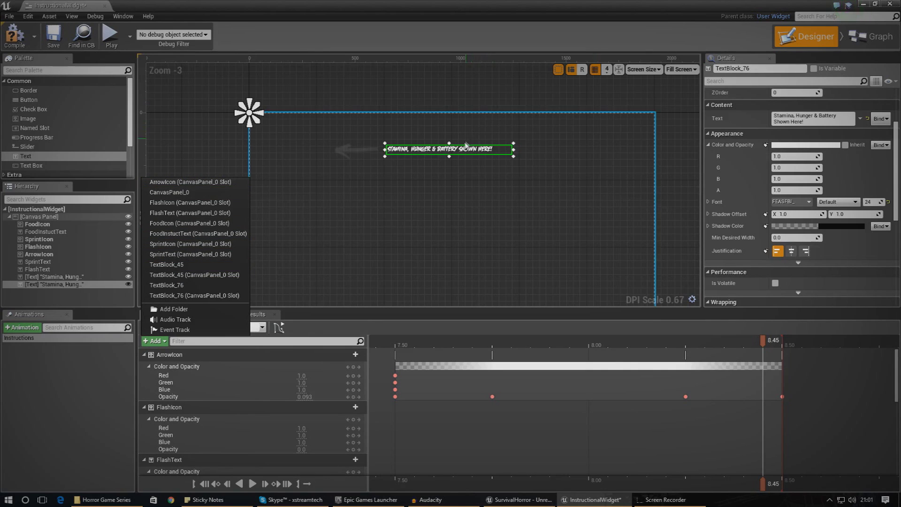
{"action": "left_click", "coordinate": [666, 114]}
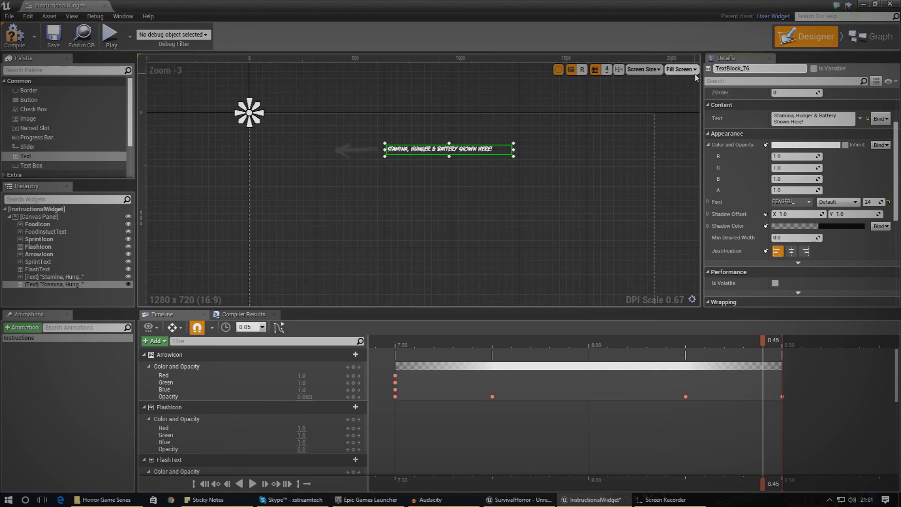
{"action": "key", "text": "ctrl+a"}
{"action": "key", "text": "BackSpace"}
{"action": "type", "text": "ArrowText"}
{"action": "key", "text": "Return"}
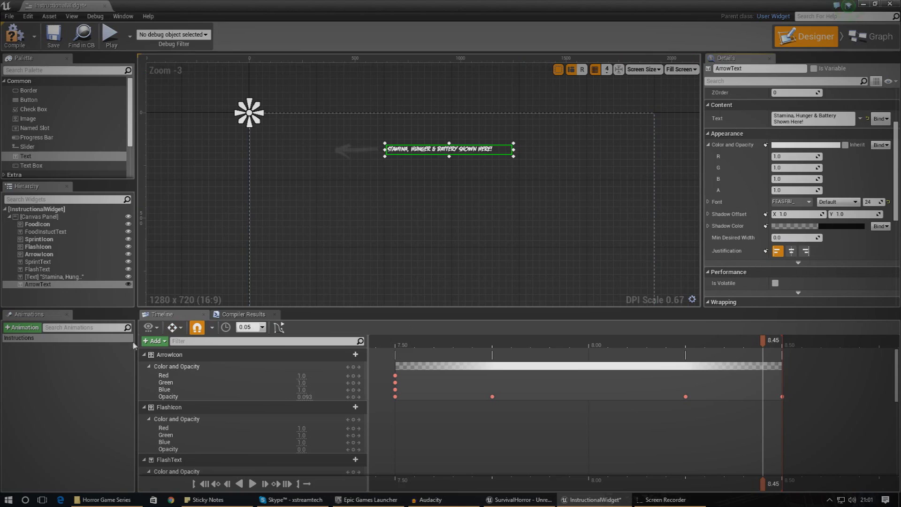
Step: Add ArrowText to the animation with a Color and Opacity track starting at 7.50
{"action": "left_click", "coordinate": [147, 341]}
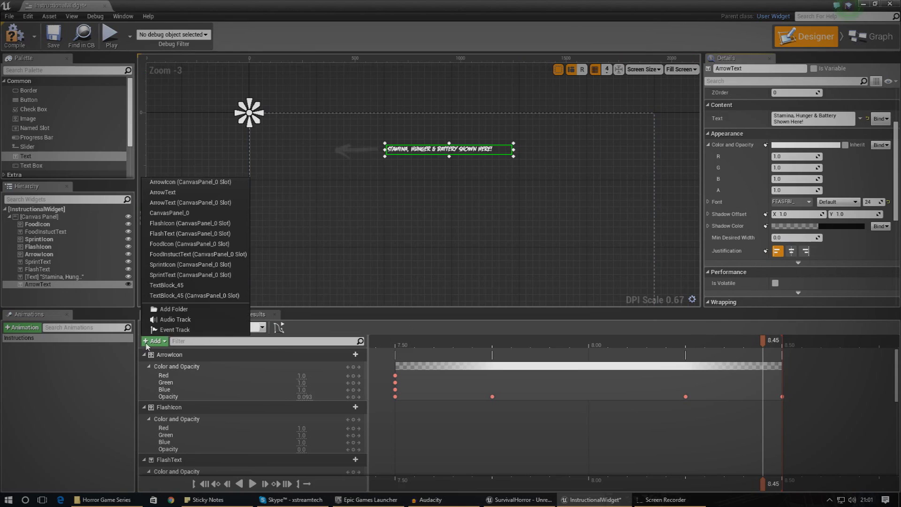
{"action": "left_click", "coordinate": [190, 193]}
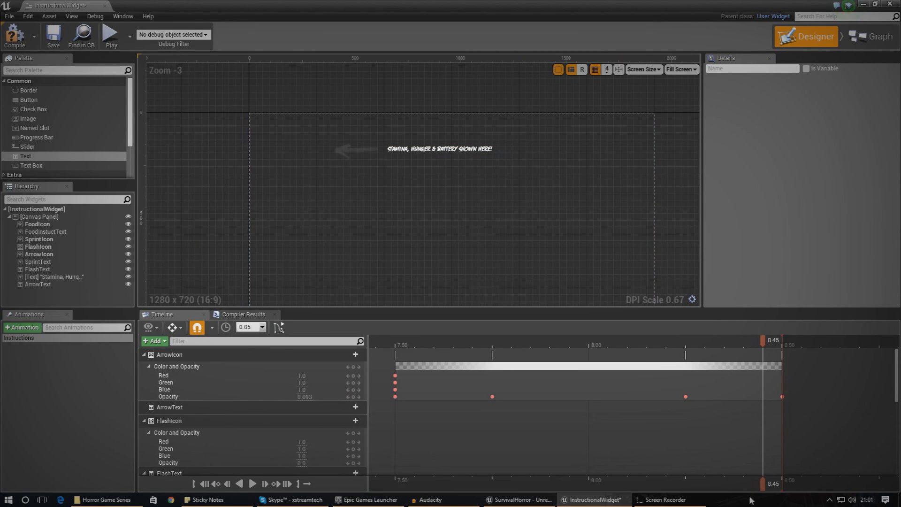
{"action": "mouse_move", "coordinate": [762, 488]}
{"action": "left_mouse_down"}
{"action": "mouse_move", "coordinate": [802, 489]}
{"action": "mouse_move", "coordinate": [763, 489]}
{"action": "mouse_move", "coordinate": [777, 492]}
{"action": "left_mouse_up"}
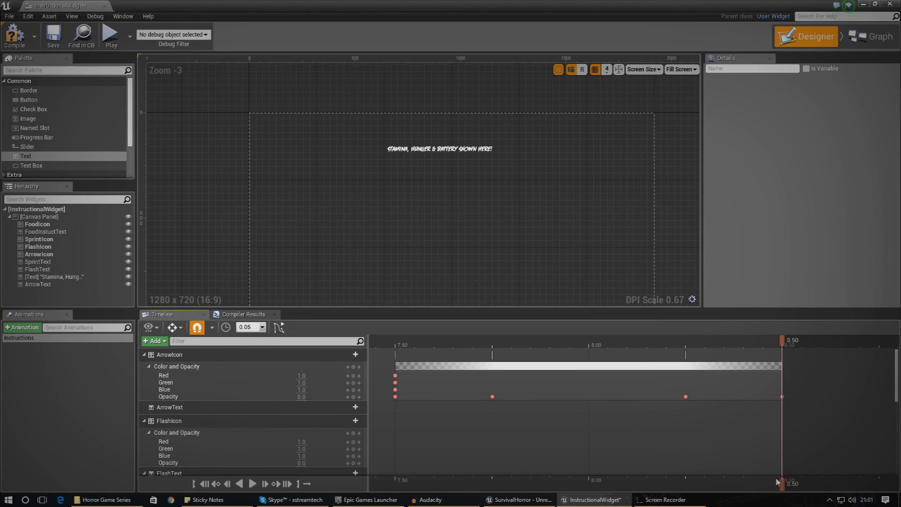
{"action": "left_click_drag", "start_coordinate": [688, 488], "coordinate": [404, 466]}
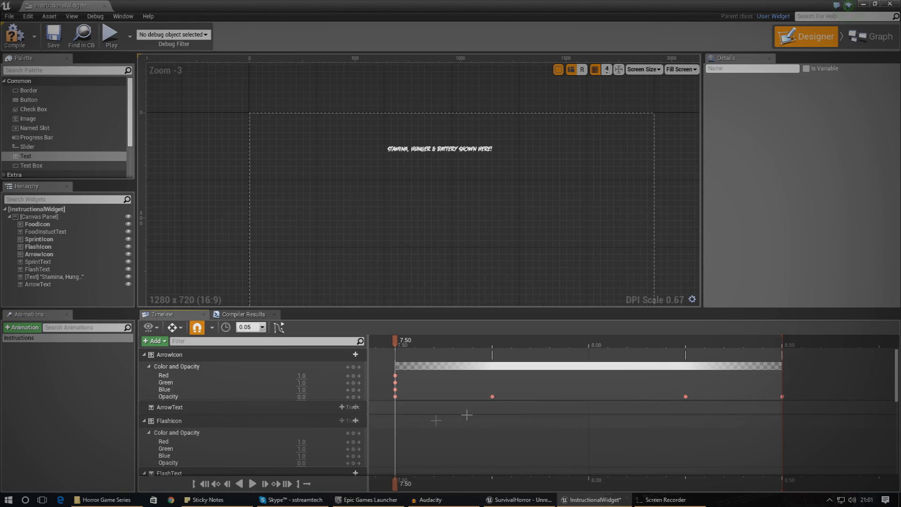
{"action": "left_click", "coordinate": [350, 407]}
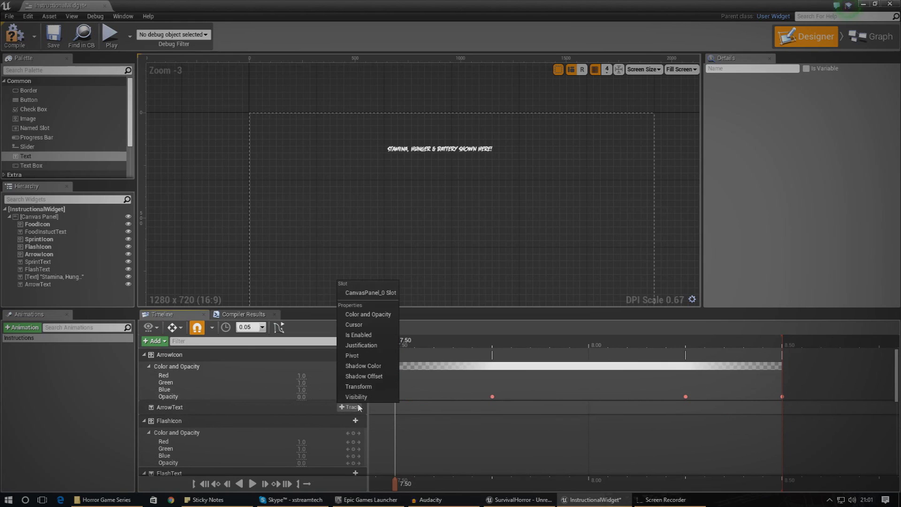
{"action": "left_click", "coordinate": [363, 325]}
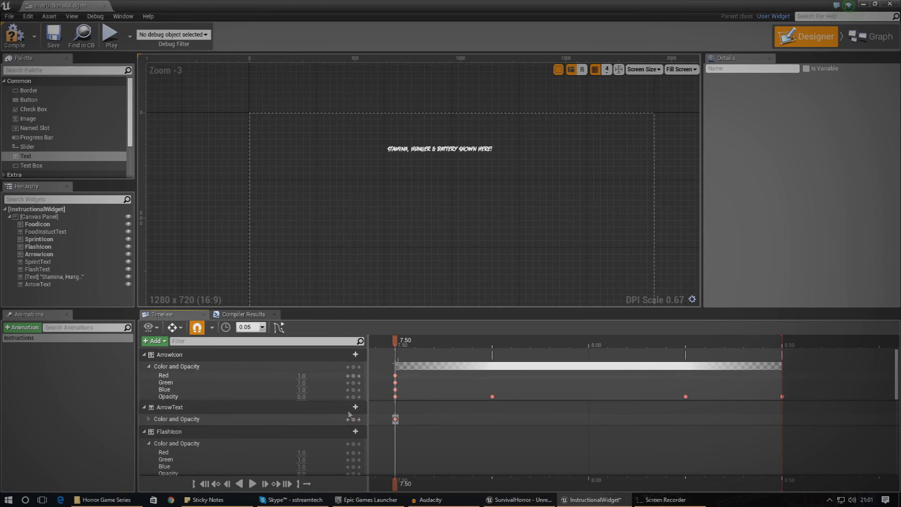
Step: Place the playhead at 7.60 and set ArrowText's alpha to 0 in its properties
{"action": "left_click", "coordinate": [430, 148]}
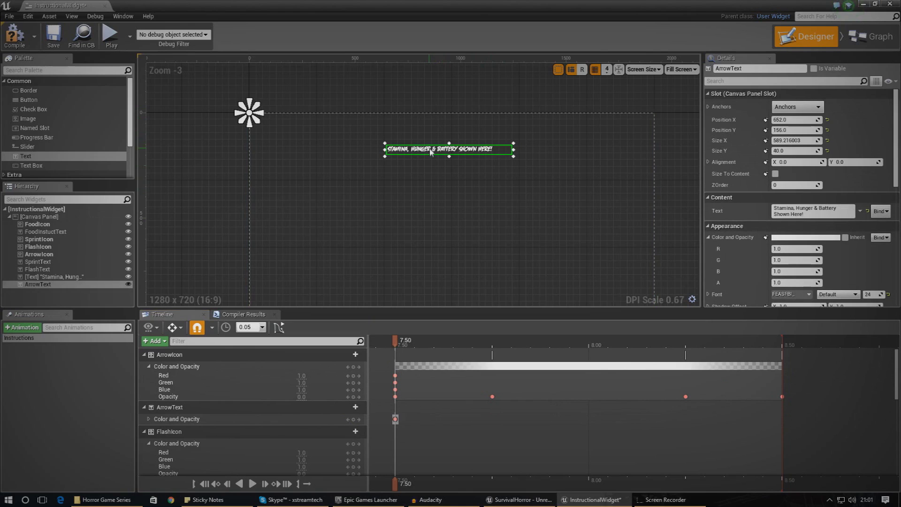
{"action": "left_click", "coordinate": [433, 340]}
{"action": "left_click", "coordinate": [780, 281]}
{"action": "type", "text": "0"}
{"action": "key", "text": "Return"}
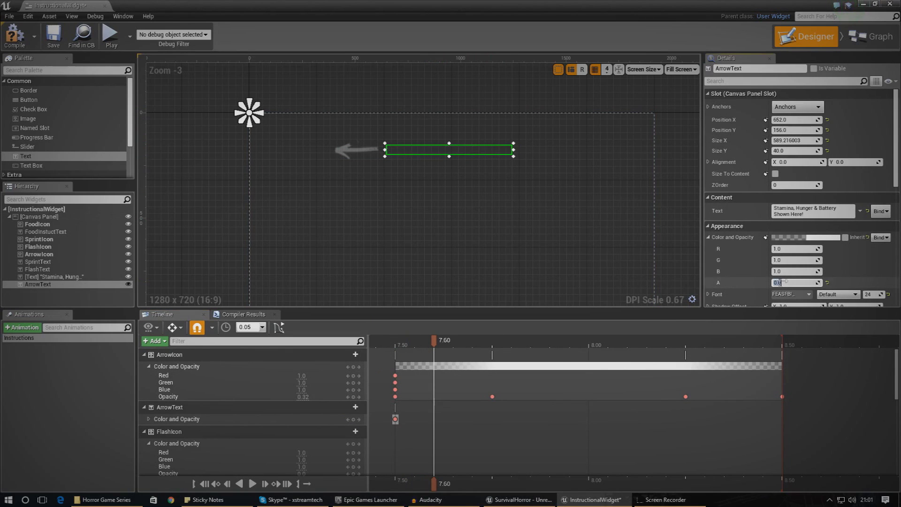
Step: Try to key ArrowText's alpha from its properties, with 0 at 7.50 and 1 at 7.75
{"action": "left_click", "coordinate": [426, 488]}
{"action": "left_click_drag", "start_coordinate": [426, 488], "coordinate": [393, 485]}
{"action": "left_click", "coordinate": [785, 282]}
{"action": "key", "text": "Return"}
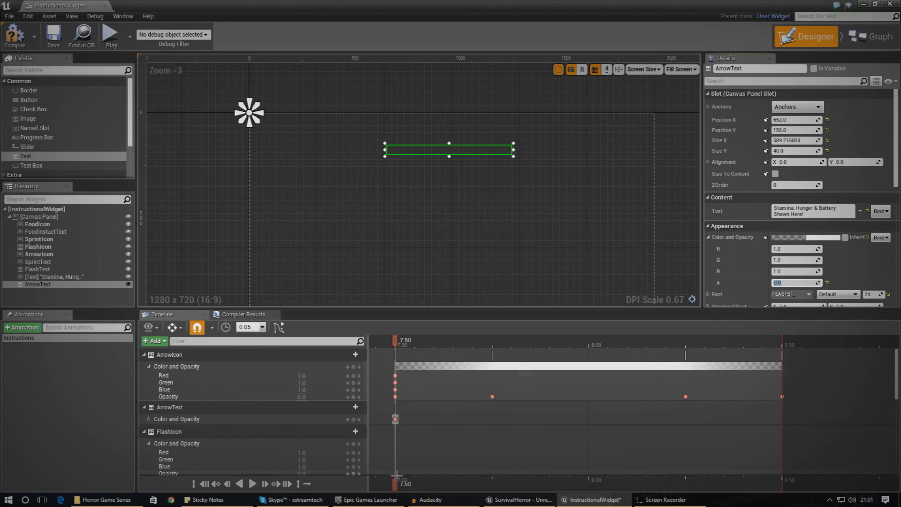
{"action": "left_click", "coordinate": [472, 484]}
{"action": "left_click_drag", "start_coordinate": [485, 484], "coordinate": [498, 484]}
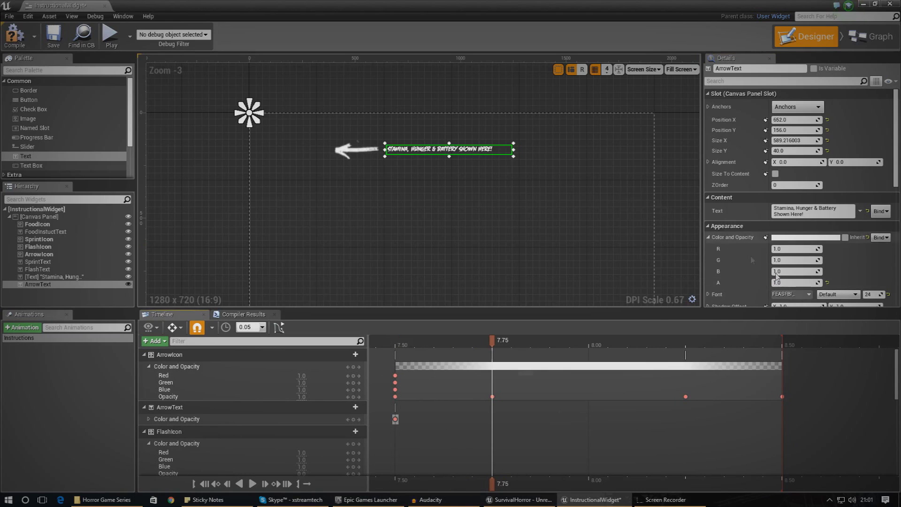
{"action": "left_click", "coordinate": [787, 283]}
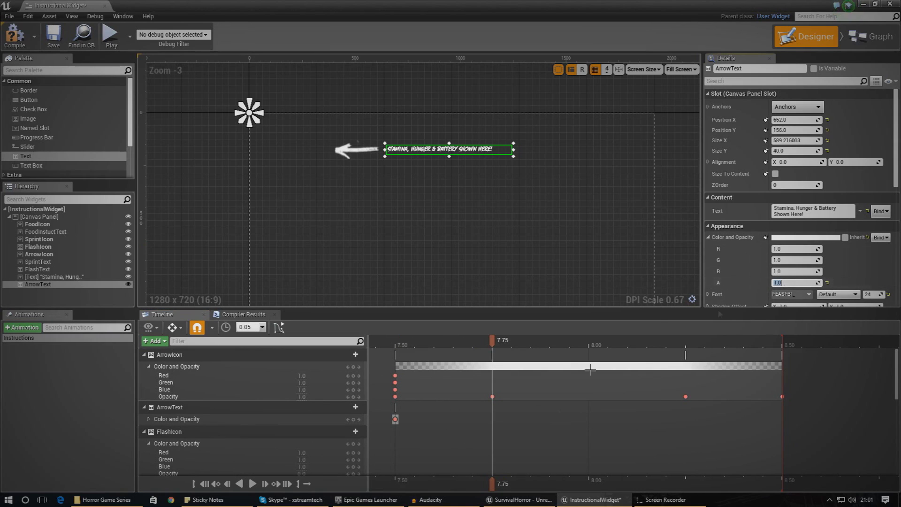
Step: Key ArrowText's opacity in its Color and Opacity track to 0 at 7.50 and 1 at 7.75
{"action": "left_click_drag", "start_coordinate": [491, 486], "coordinate": [397, 484]}
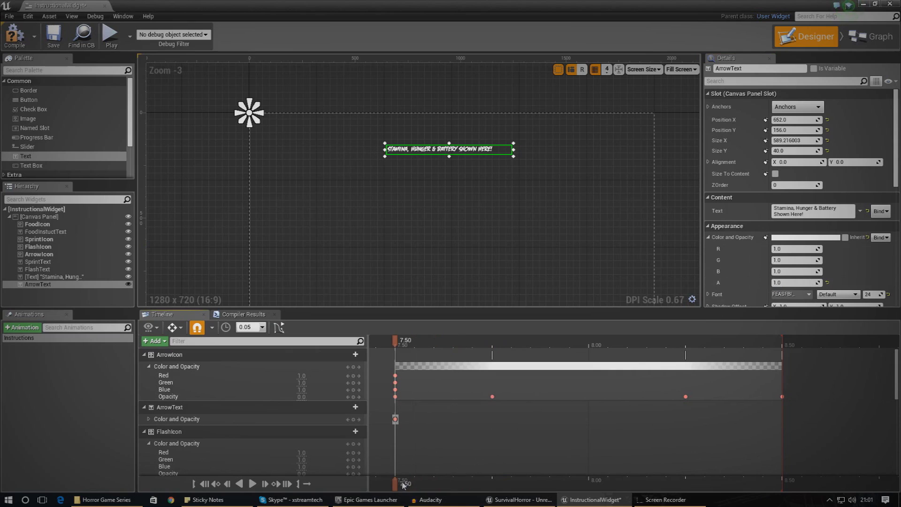
{"action": "left_click", "coordinate": [149, 417]}
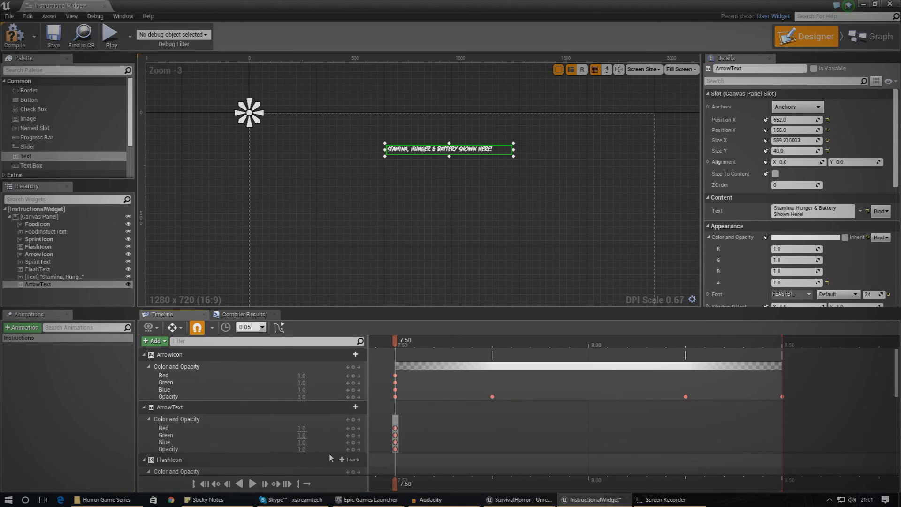
{"action": "key", "text": "Return"}
{"action": "left_click_drag", "start_coordinate": [397, 484], "coordinate": [501, 490]}
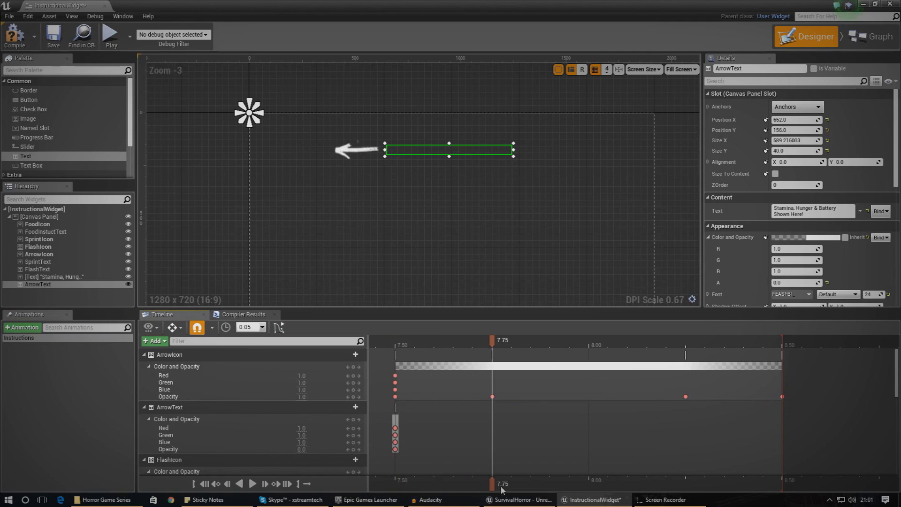
{"action": "left_click", "coordinate": [304, 448]}
{"action": "type", "text": "1"}
{"action": "key", "text": "Return"}
Step: Key ArrowText's opacity to 1 at 8.25 and to 0 at 8.50
{"action": "left_click_drag", "start_coordinate": [501, 490], "coordinate": [685, 488]}
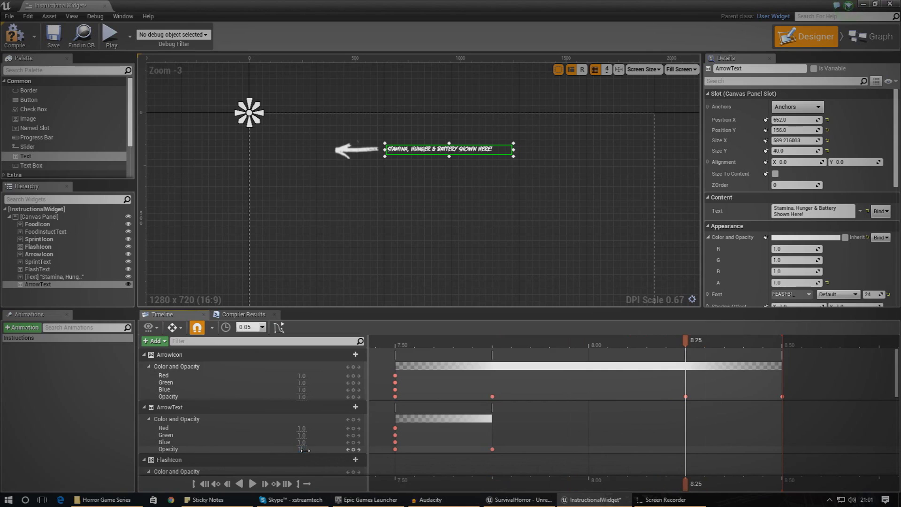
{"action": "left_click_drag", "start_coordinate": [305, 451], "coordinate": [792, 490]}
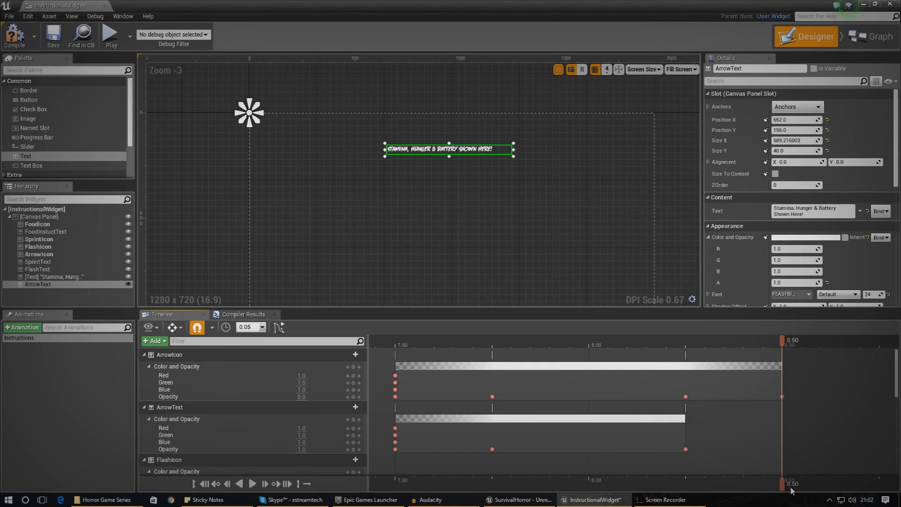
{"action": "left_click", "coordinate": [308, 450]}
{"action": "type", "text": "0"}
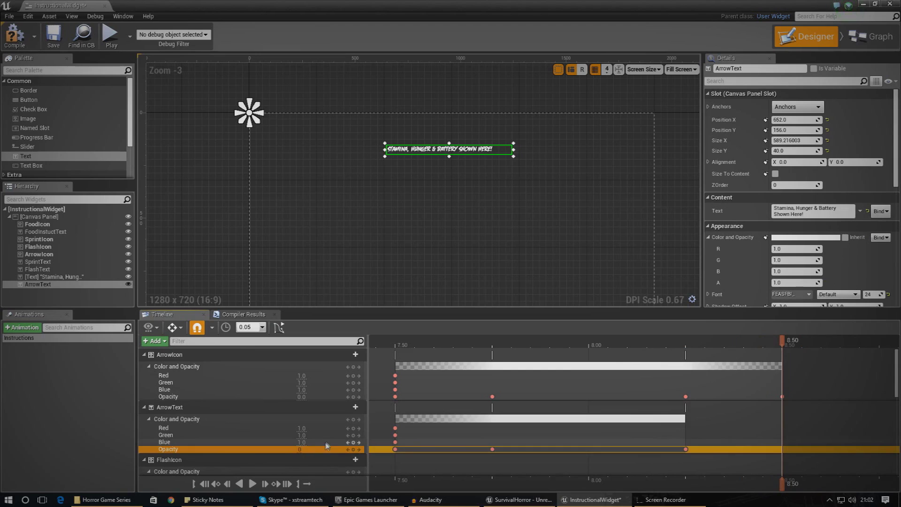
{"action": "key", "text": "Return"}
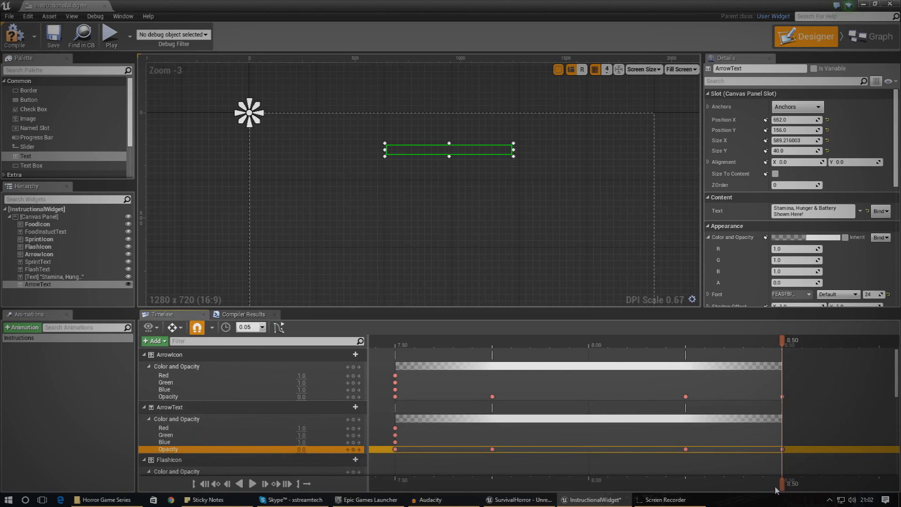
Step: Return the playhead to 0.00 and preview the Instructions animation from its start
{"action": "left_click_drag", "start_coordinate": [781, 489], "coordinate": [280, 503]}
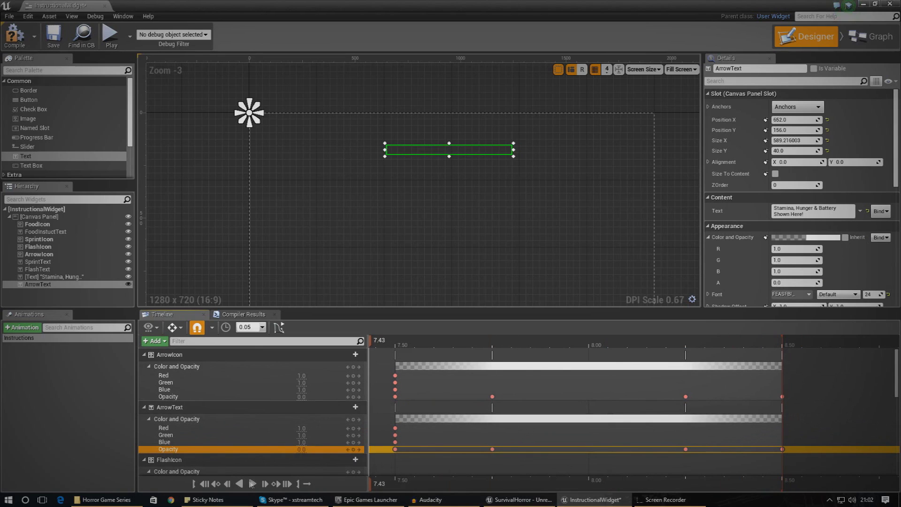
{"action": "left_click", "coordinate": [228, 485]}
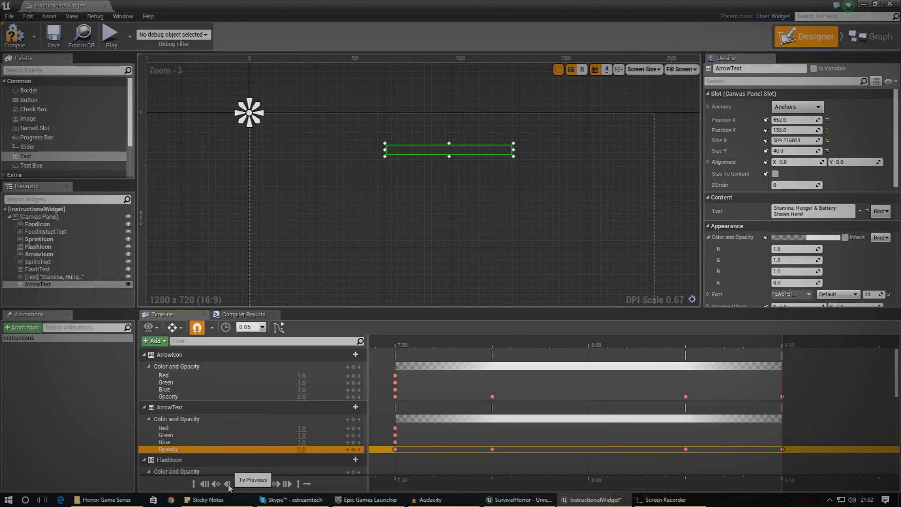
{"action": "left_click", "coordinate": [228, 485]}
{"action": "left_click", "coordinate": [228, 485]}
{"action": "left_click", "coordinate": [228, 485]}
{"action": "left_click", "coordinate": [228, 484]}
{"action": "left_click", "coordinate": [228, 484]}
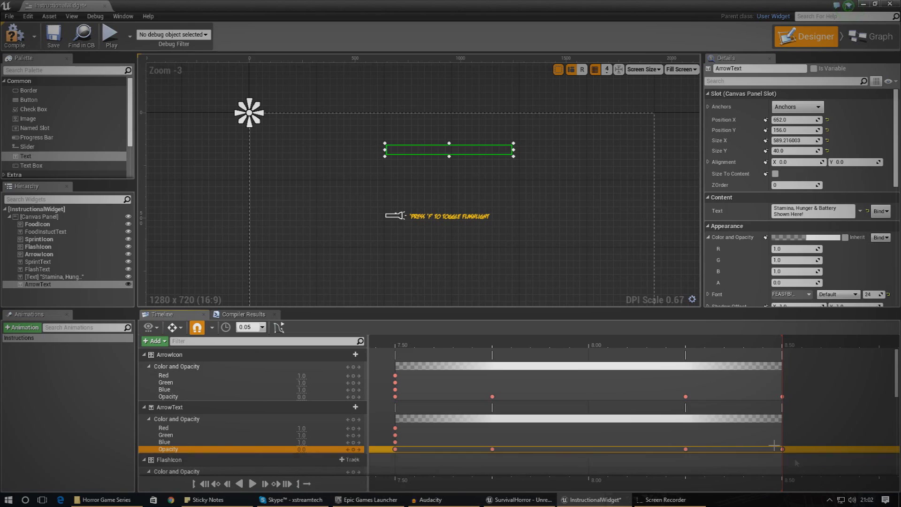
{"action": "left_click_drag", "start_coordinate": [699, 488], "coordinate": [371, 488]}
{"action": "right_click_drag", "start_coordinate": [458, 355], "coordinate": [891, 355]}
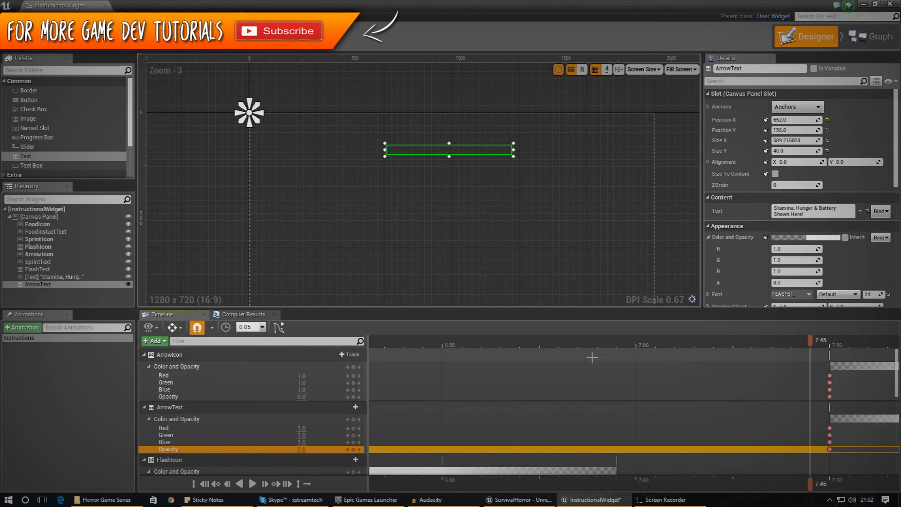
{"action": "right_click_drag", "start_coordinate": [460, 343], "coordinate": [891, 343]}
{"action": "right_click_drag", "start_coordinate": [497, 345], "coordinate": [829, 346]}
{"action": "right_click_drag", "start_coordinate": [632, 343], "coordinate": [799, 343]}
{"action": "right_click_drag", "start_coordinate": [520, 350], "coordinate": [697, 360]}
{"action": "right_click_drag", "start_coordinate": [488, 345], "coordinate": [891, 344]}
{"action": "right_click_drag", "start_coordinate": [522, 339], "coordinate": [801, 345]}
{"action": "right_click_drag", "start_coordinate": [540, 349], "coordinate": [846, 346]}
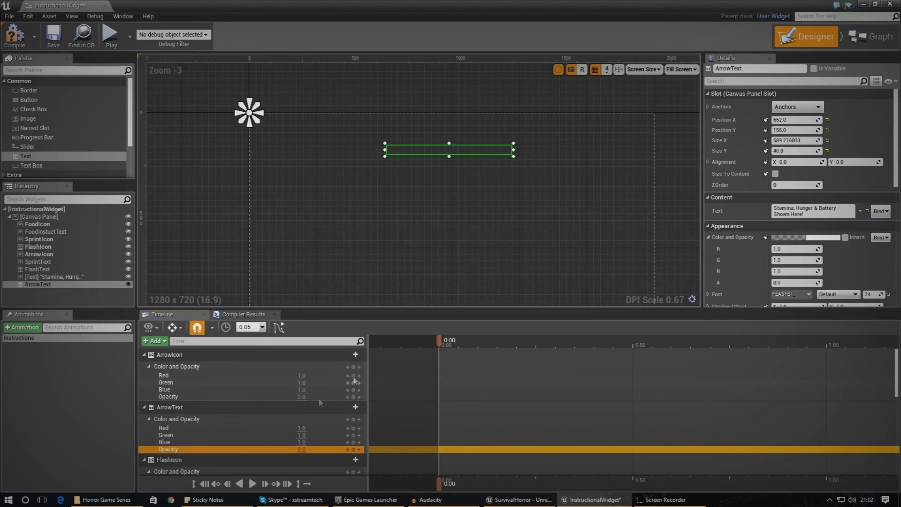
{"action": "left_click", "coordinate": [252, 483]}
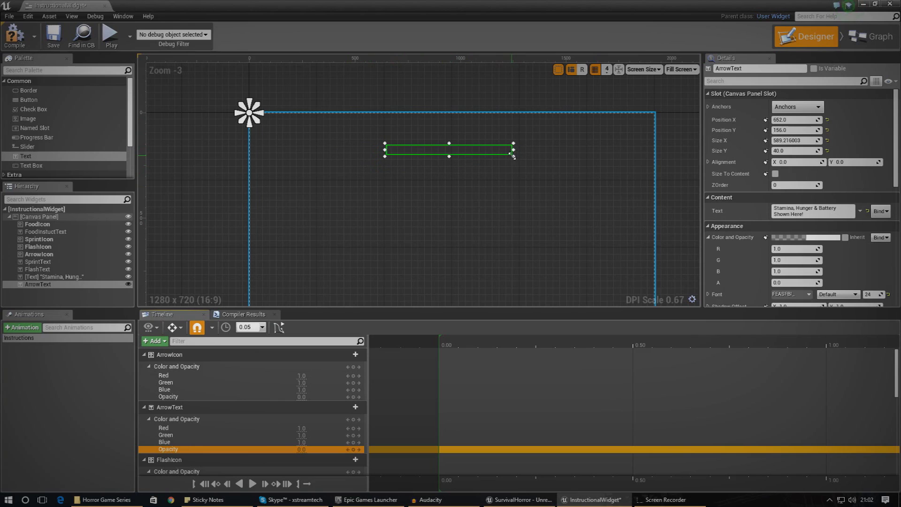
Step: Deselect the animation, then set ArrowText's alpha to 1 and its font size to 35
{"action": "left_click", "coordinate": [94, 349]}
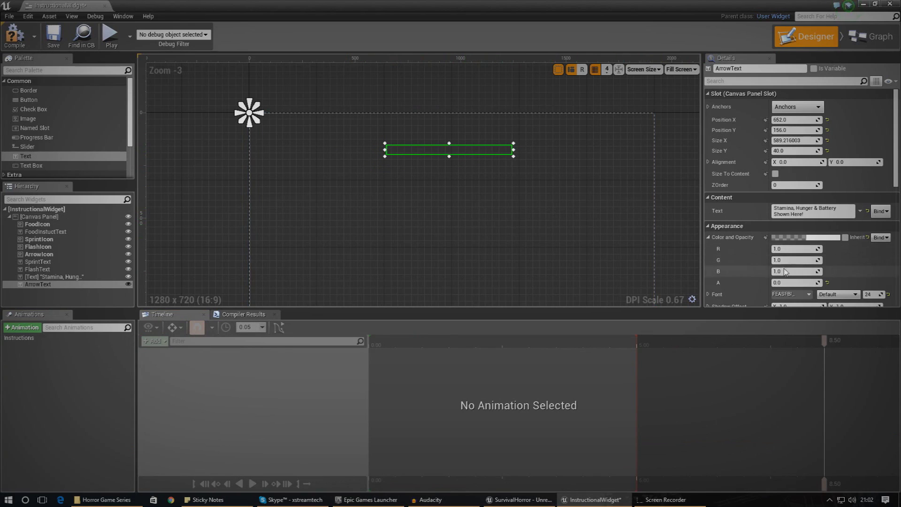
{"action": "left_click", "coordinate": [788, 282]}
{"action": "type", "text": "1"}
{"action": "key", "text": "Return"}
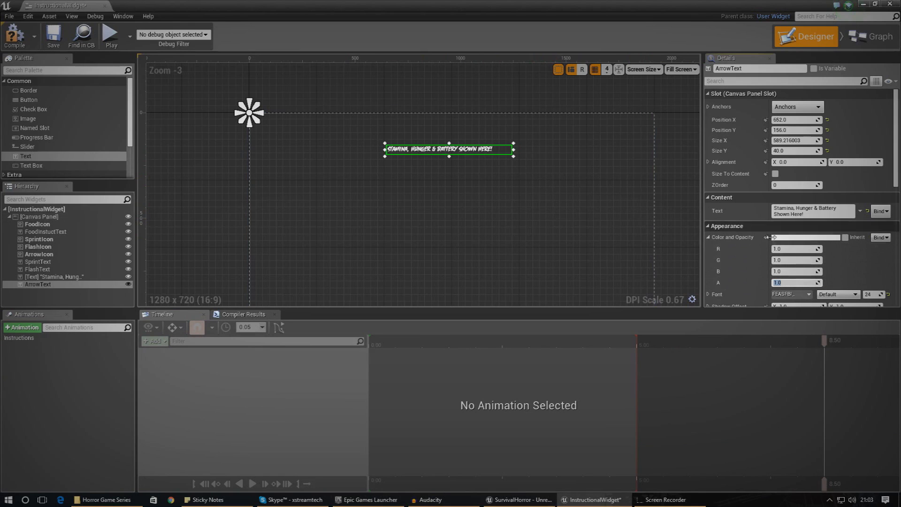
{"action": "scroll", "coordinate": [801, 265], "scroll_direction": "down", "scroll_amount": 1}
{"action": "left_click_drag", "start_coordinate": [871, 280], "coordinate": [888, 278]}
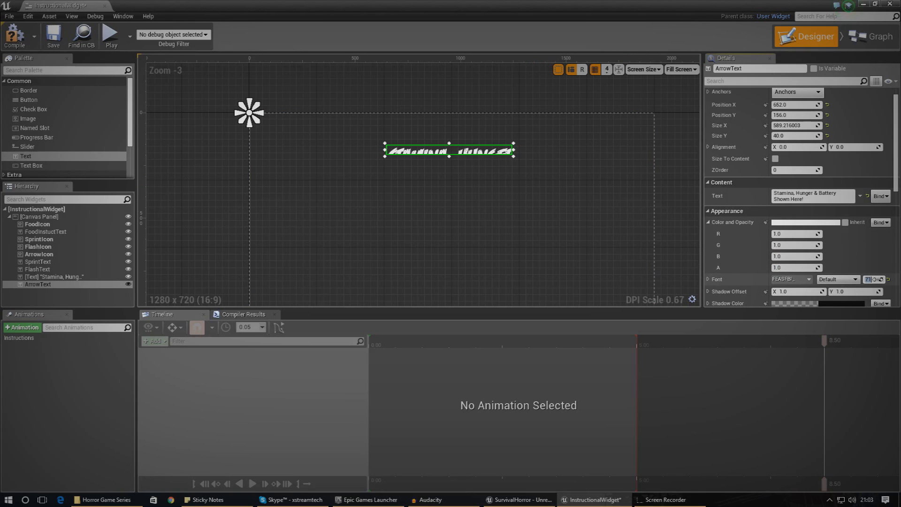
{"action": "type", "text": "0"}
{"action": "key", "text": "Return"}
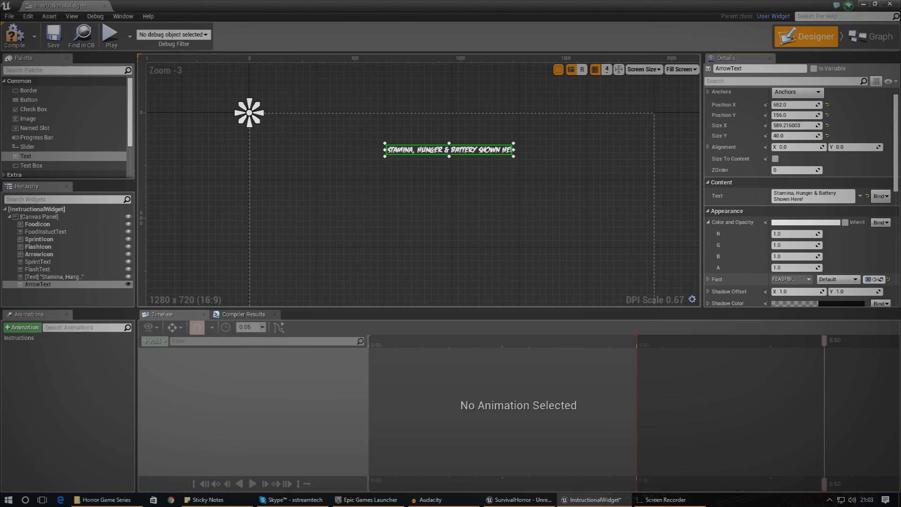
{"action": "type", "text": "35"}
{"action": "key", "text": "Return"}
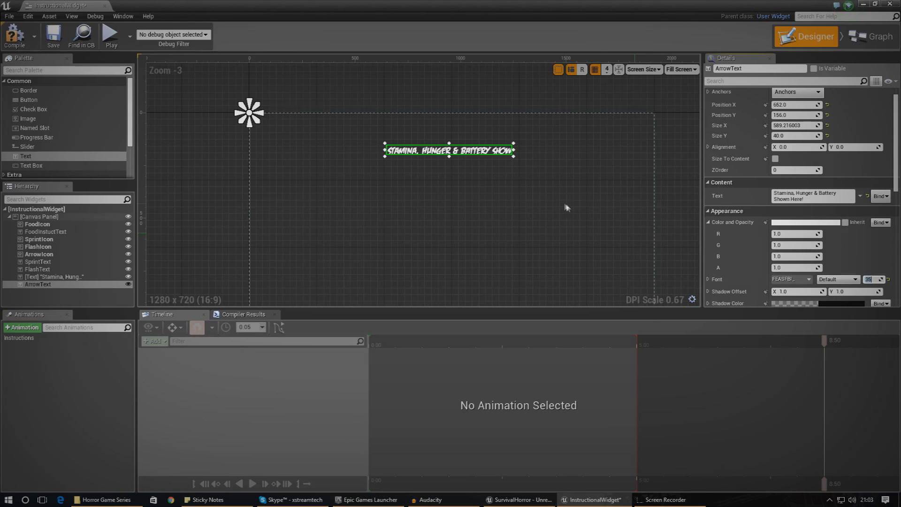
Step: Enlarge ArrowText's box to about 736 by 49 and set its alpha to 0
{"action": "left_click_drag", "start_coordinate": [515, 157], "coordinate": [545, 158]}
{"action": "left_click", "coordinate": [801, 268]}
{"action": "key", "text": "BackSpace"}
{"action": "type", "text": "0"}
{"action": "key", "text": "Return"}
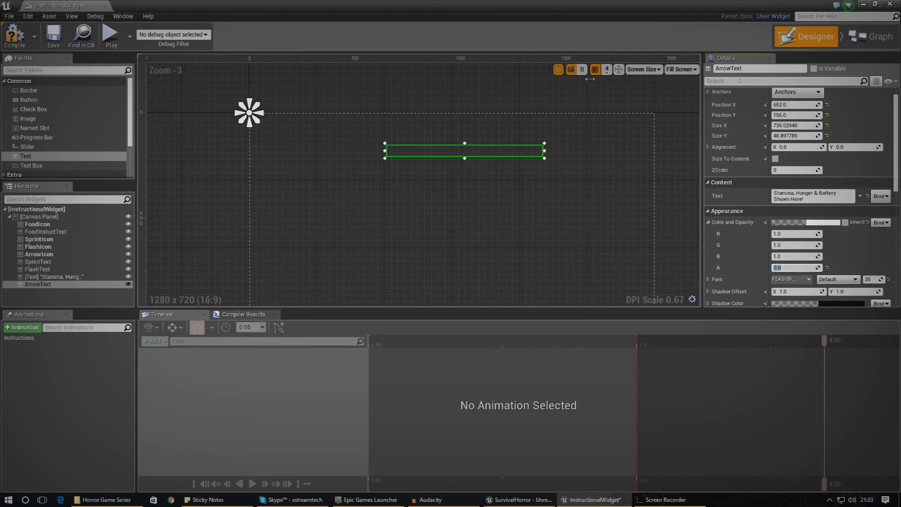
Step: Compile and save the InstructionalWidget, and close it
{"action": "left_click", "coordinate": [53, 38]}
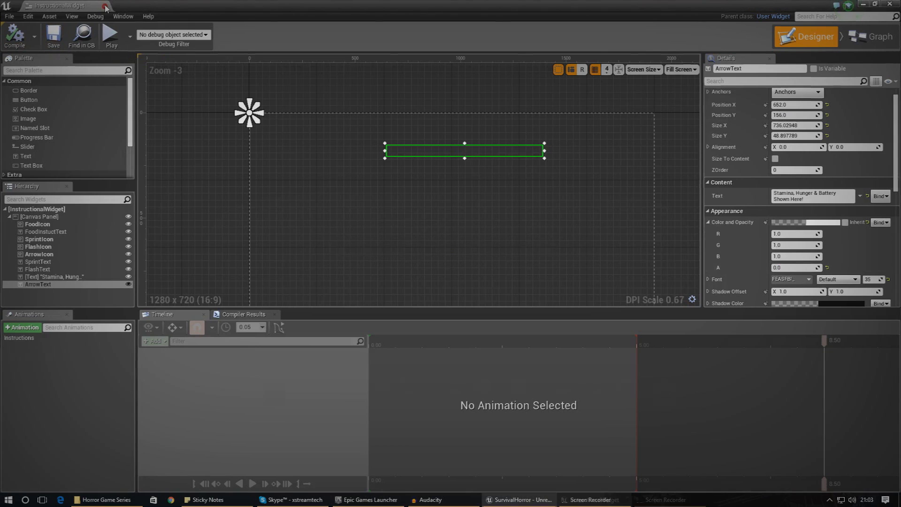
{"action": "left_click", "coordinate": [105, 7]}
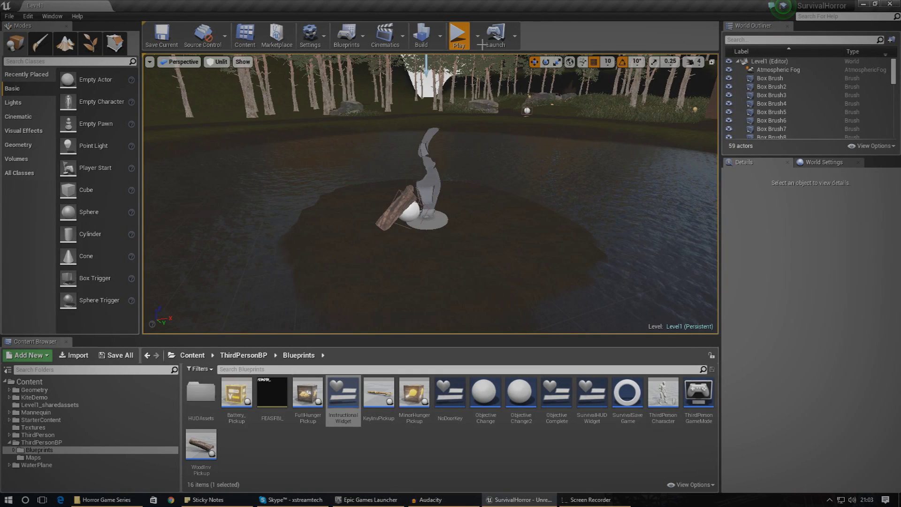
Step: Play-test the level, walking, sprinting and toggling the flashlight while checking the on-screen instructions, and end the session
{"action": "left_click", "coordinate": [458, 36]}
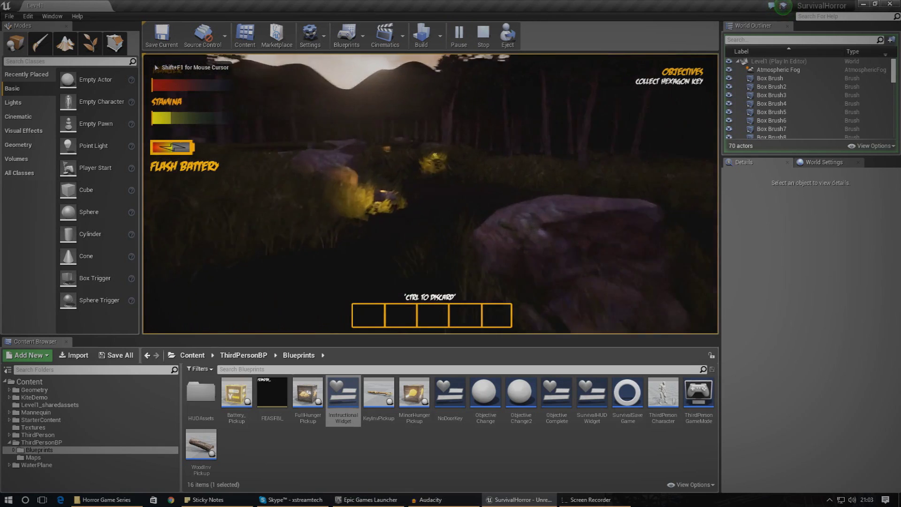
{"action": "key", "text": "w"}
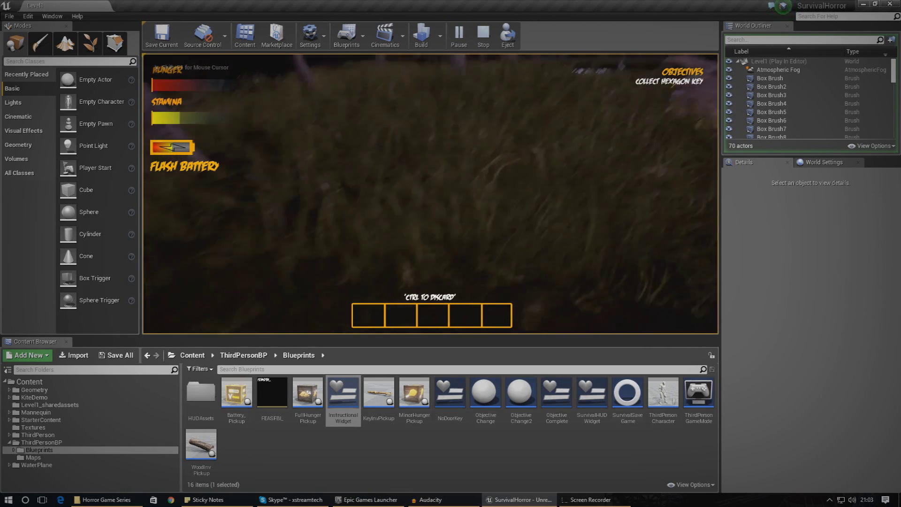
{"action": "key", "text": "w"}
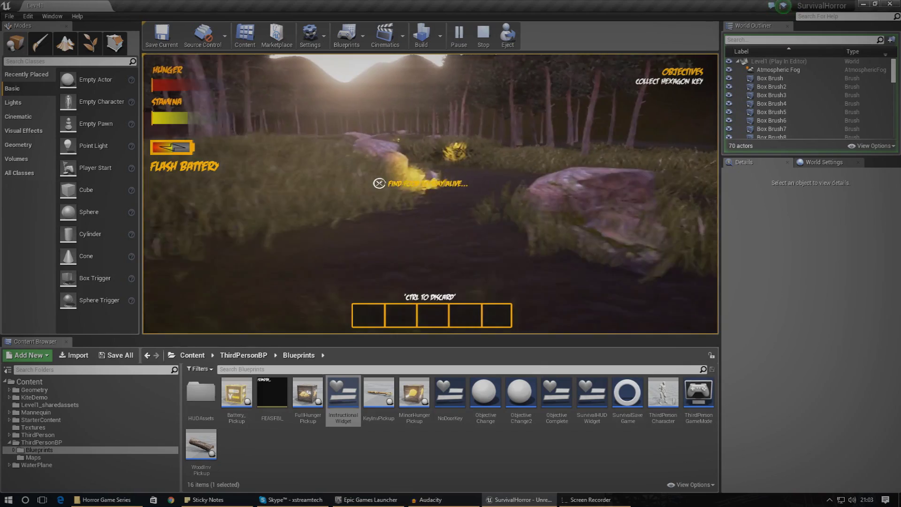
{"action": "key", "text": "w"}
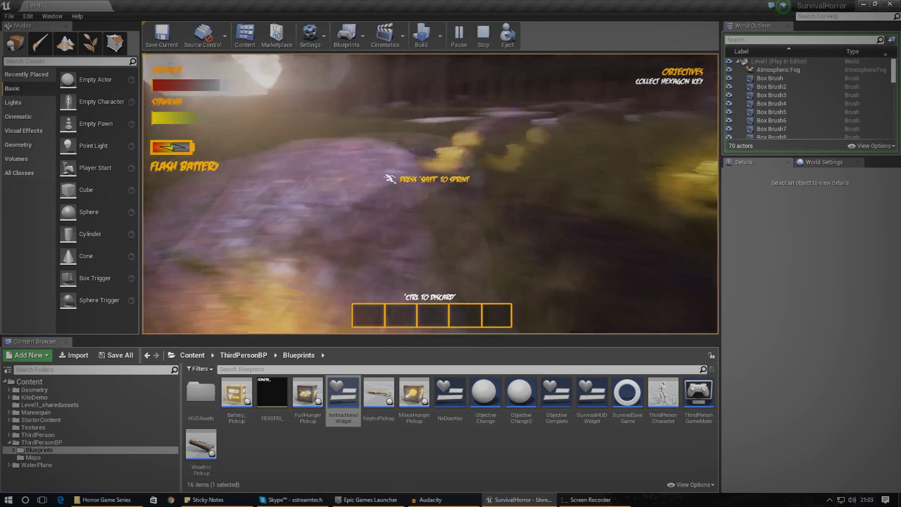
{"action": "key", "text": "w"}
{"action": "key", "text": "shift"}
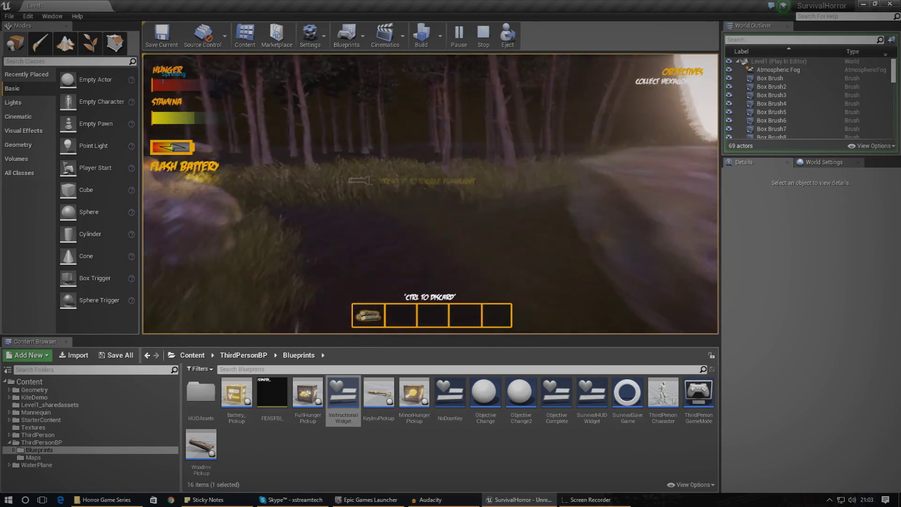
{"action": "key", "text": "f"}
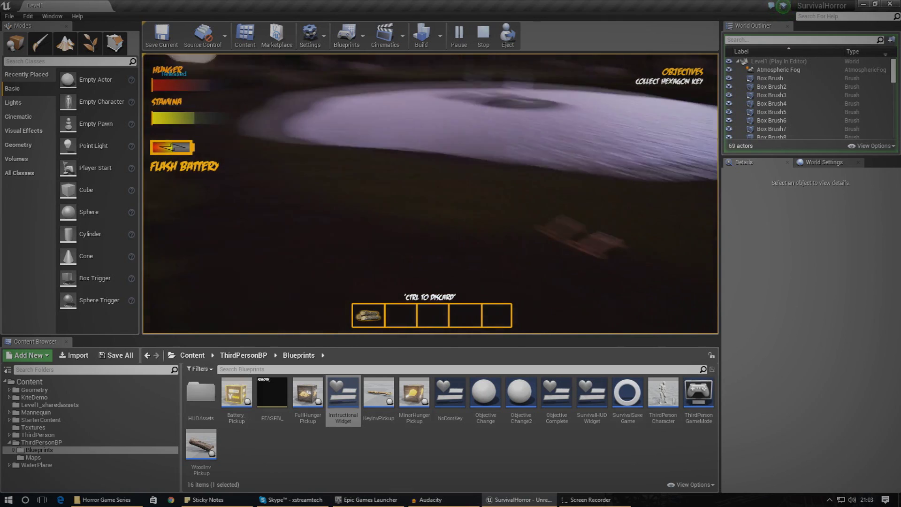
{"action": "key", "text": "w"}
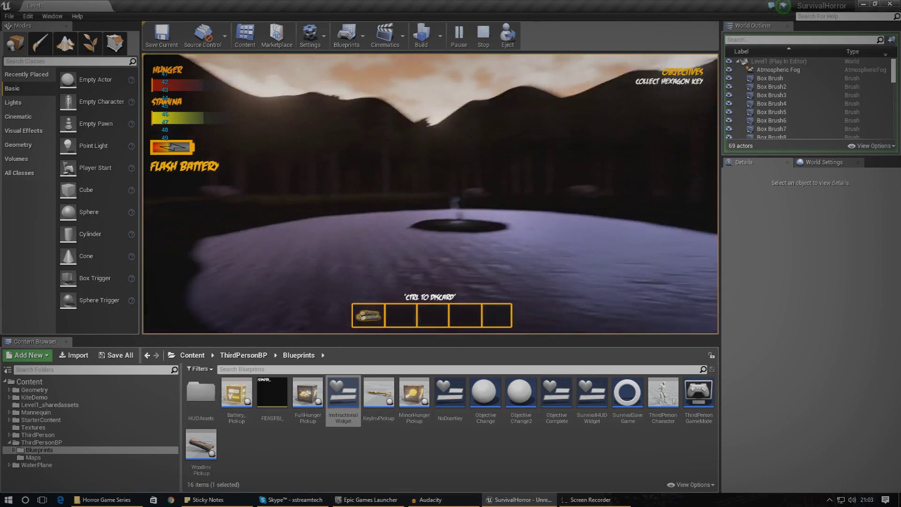
{"action": "key", "text": "w"}
{"action": "key", "text": "Escape"}
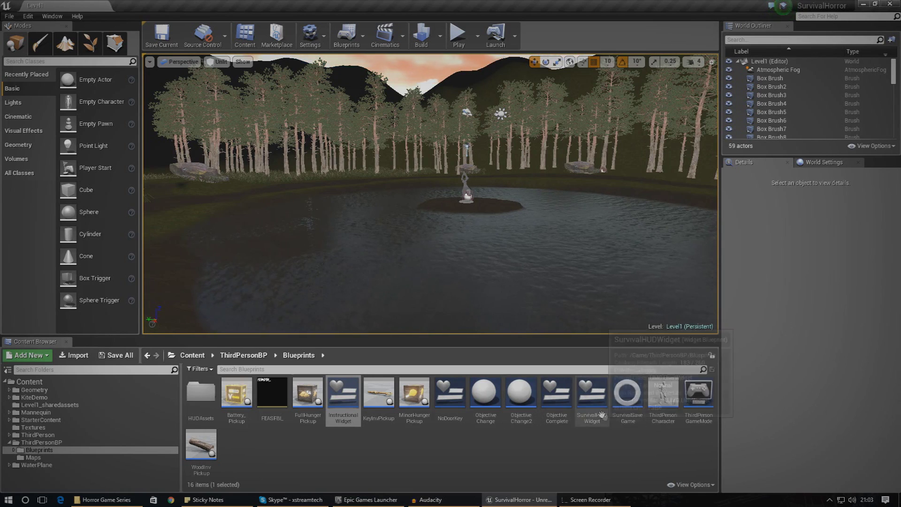
Step: Reopen the InstructionalWidget and select its Instructions animation
{"action": "double_click", "coordinate": [338, 401]}
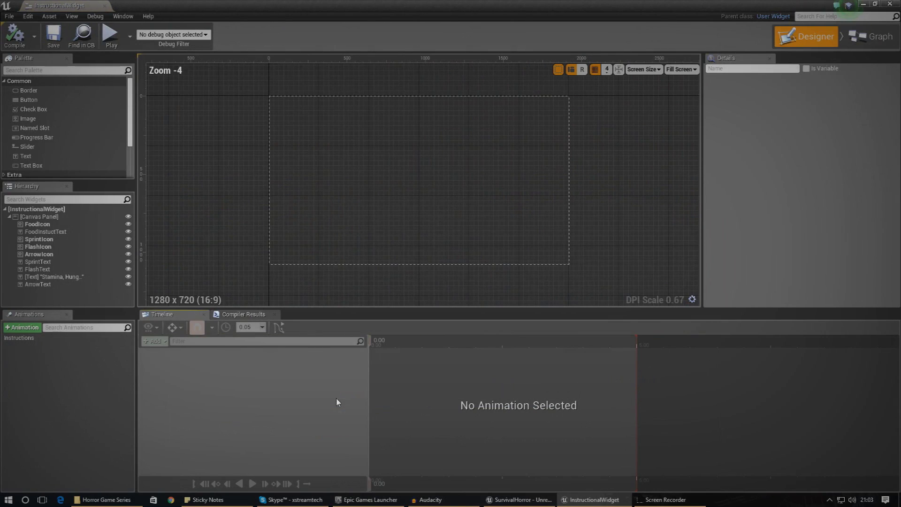
{"action": "left_click", "coordinate": [93, 338]}
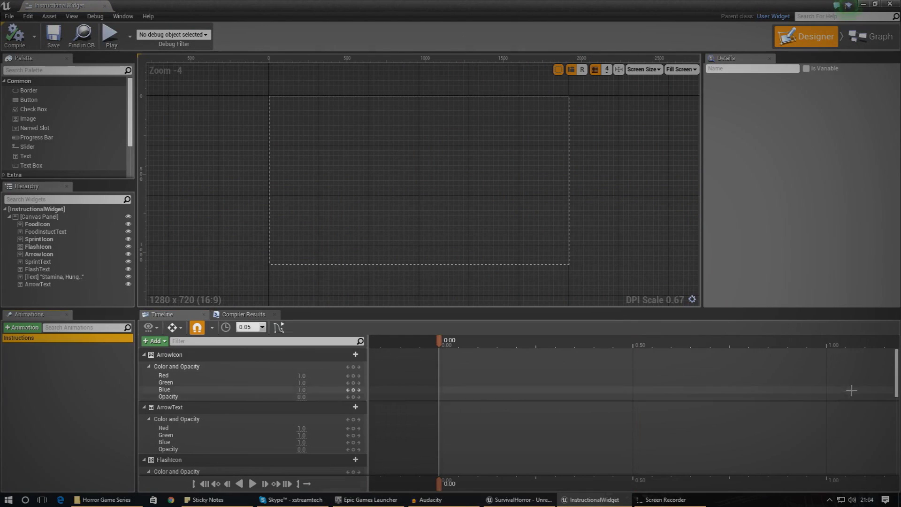
{"action": "left_click", "coordinate": [892, 367]}
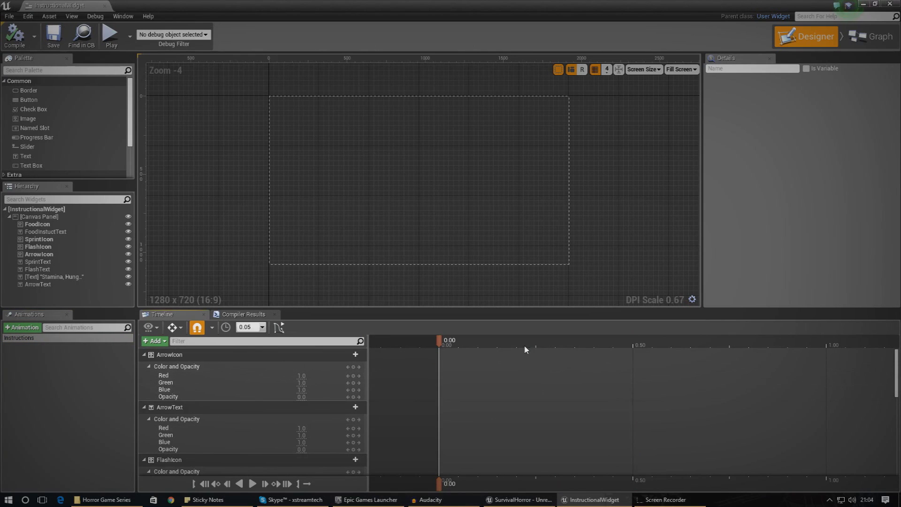
Step: Move the last two opacity keys of both ArrowIcon and ArrowText 0.5 seconds later, to 8.75 and 9.00, and close the InstructionalWidget
{"action": "mouse_move", "coordinate": [475, 350]}
{"action": "right_mouse_down"}
{"action": "mouse_move", "coordinate": [646, 350]}
{"action": "mouse_move", "coordinate": [183, 354]}
{"action": "right_mouse_up"}
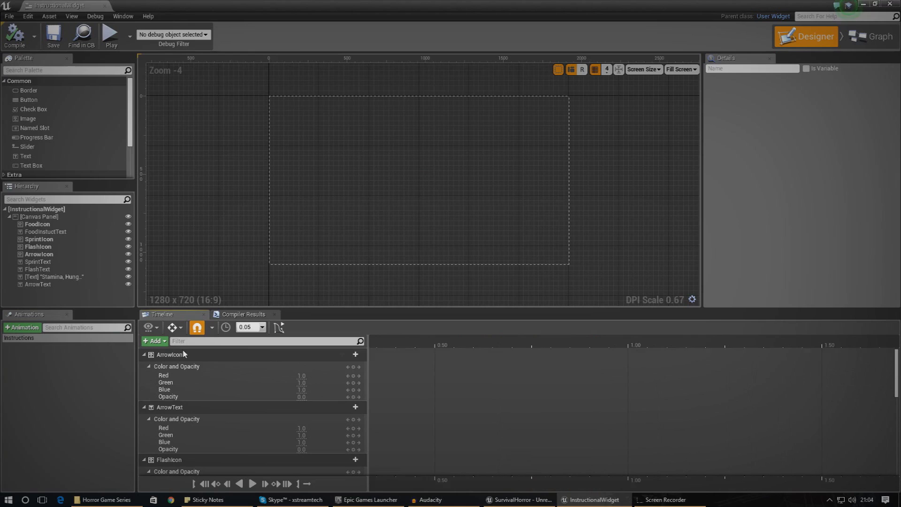
{"action": "right_click_drag", "start_coordinate": [754, 348], "coordinate": [415, 348]}
{"action": "right_click_drag", "start_coordinate": [773, 343], "coordinate": [315, 347]}
{"action": "right_click_drag", "start_coordinate": [857, 345], "coordinate": [398, 347]}
{"action": "right_click_drag", "start_coordinate": [752, 344], "coordinate": [249, 350]}
{"action": "right_click_drag", "start_coordinate": [730, 342], "coordinate": [286, 350]}
{"action": "right_click_drag", "start_coordinate": [670, 349], "coordinate": [262, 345]}
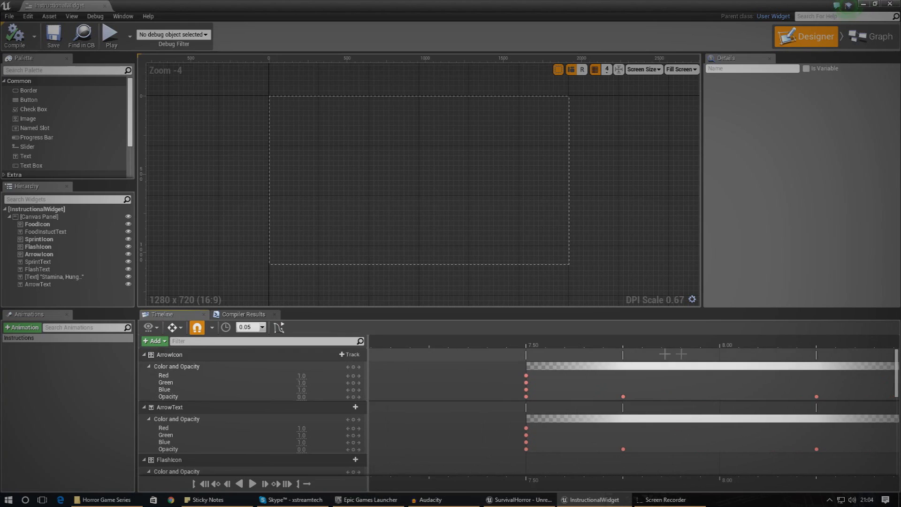
{"action": "right_click_drag", "start_coordinate": [731, 339], "coordinate": [604, 332]}
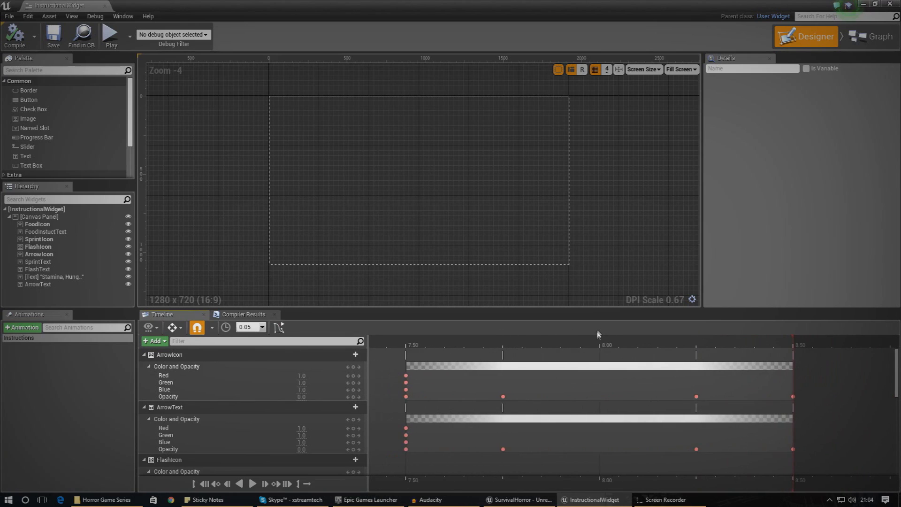
{"action": "left_click", "coordinate": [697, 449]}
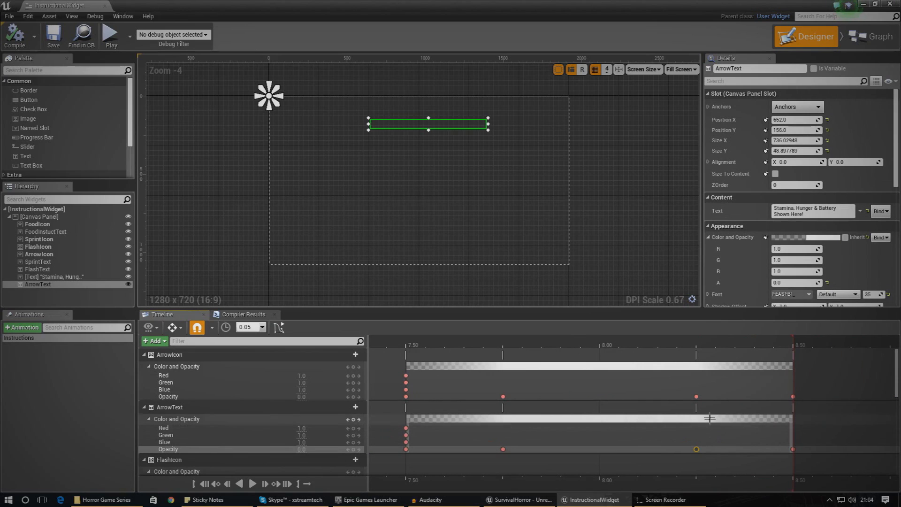
{"action": "left_click", "coordinate": [695, 396], "text": "ctrl"}
{"action": "left_click", "coordinate": [793, 397], "text": "ctrl"}
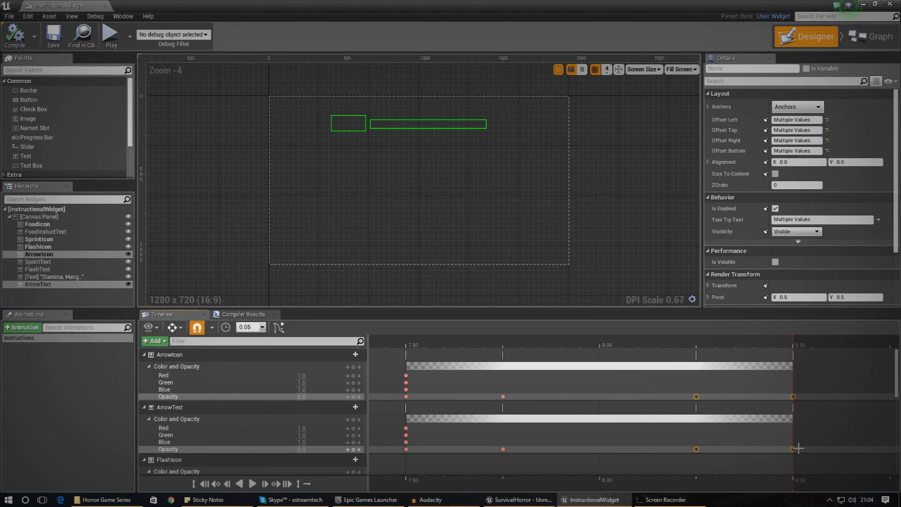
{"action": "left_click_drag", "start_coordinate": [696, 397], "coordinate": [883, 400]}
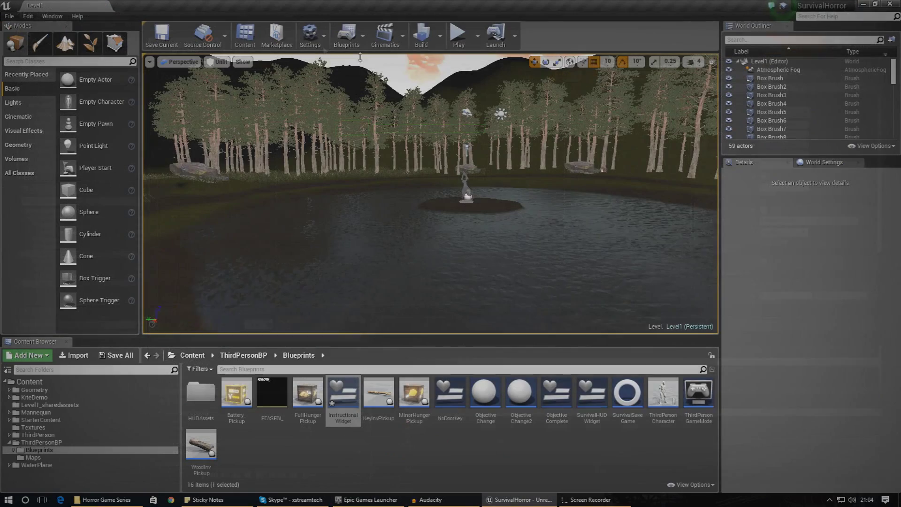
{"action": "left_click", "coordinate": [105, 5]}
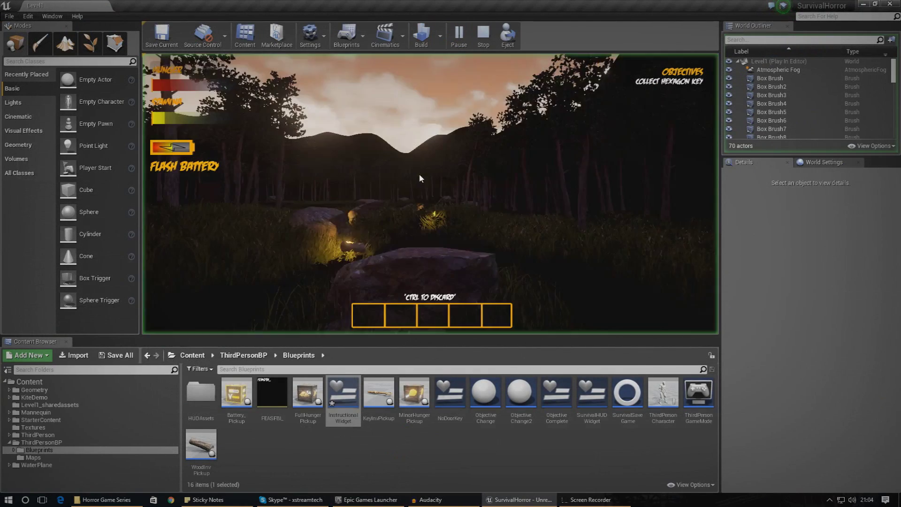
Step: Play-test the level, walking and sprinting through the forest while checking how long the arrow and its text stay on screen, and end the session
{"action": "left_click", "coordinate": [419, 175]}
{"action": "key", "text": "w"}
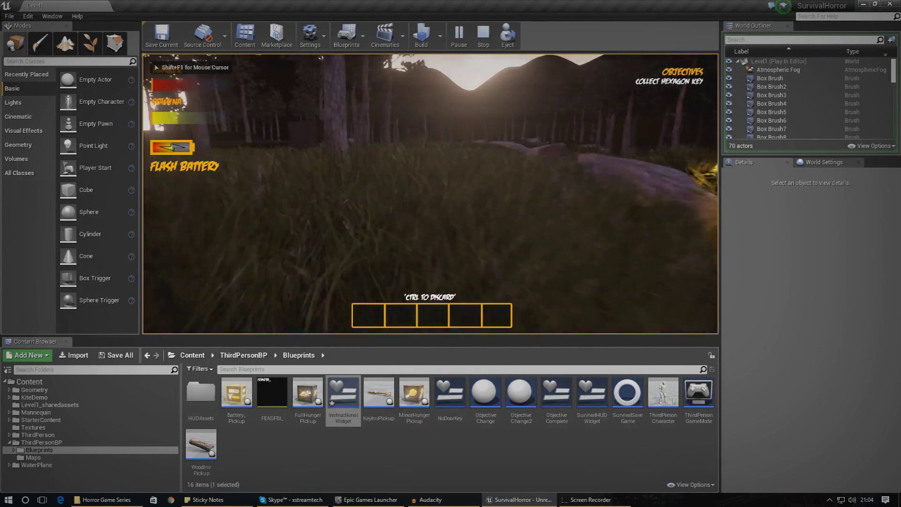
{"action": "key", "text": "shift+w"}
{"action": "key", "text": "w"}
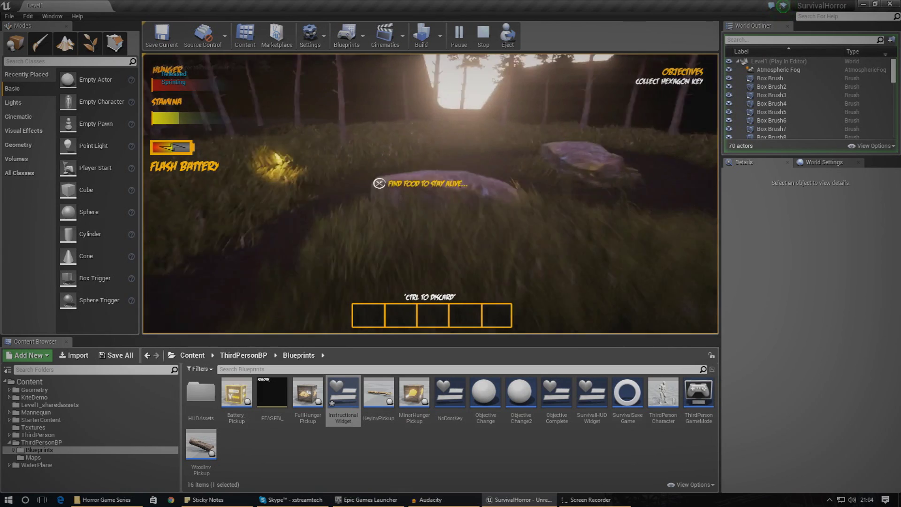
{"action": "key", "text": "w"}
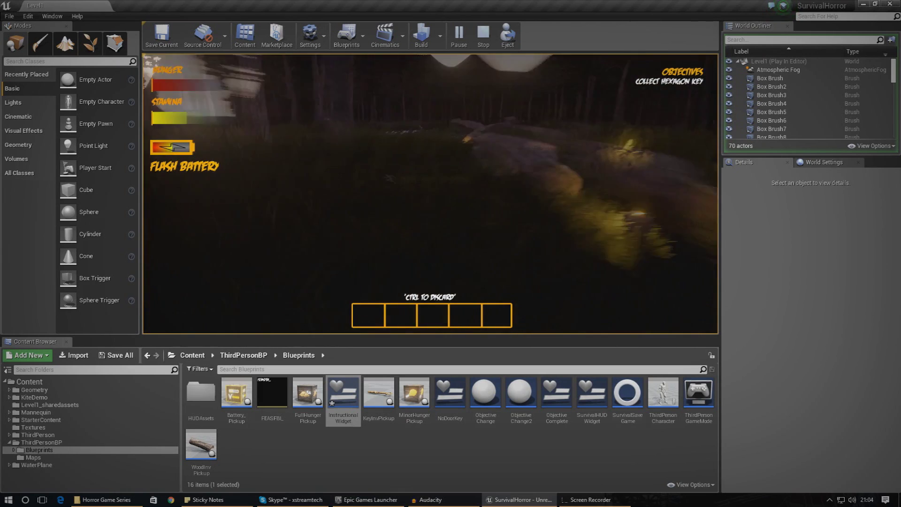
{"action": "key", "text": "d"}
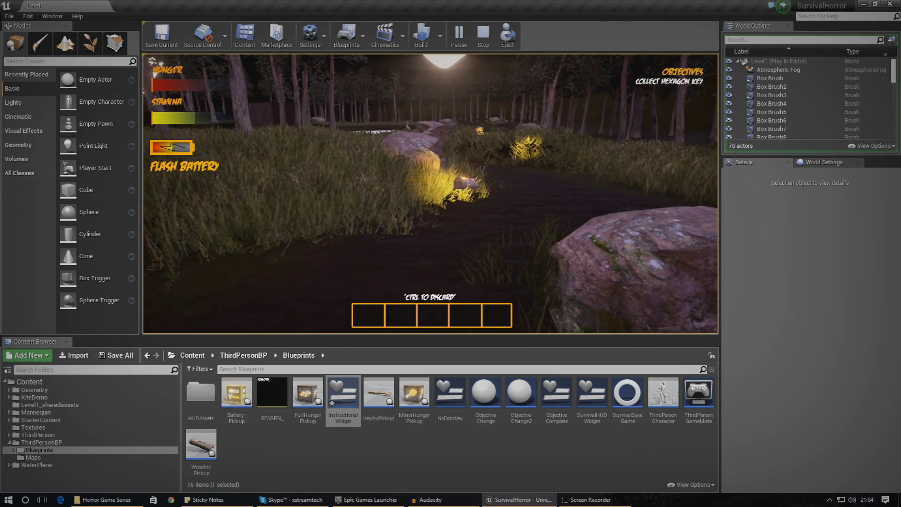
{"action": "key", "text": "a"}
{"action": "key", "text": "s"}
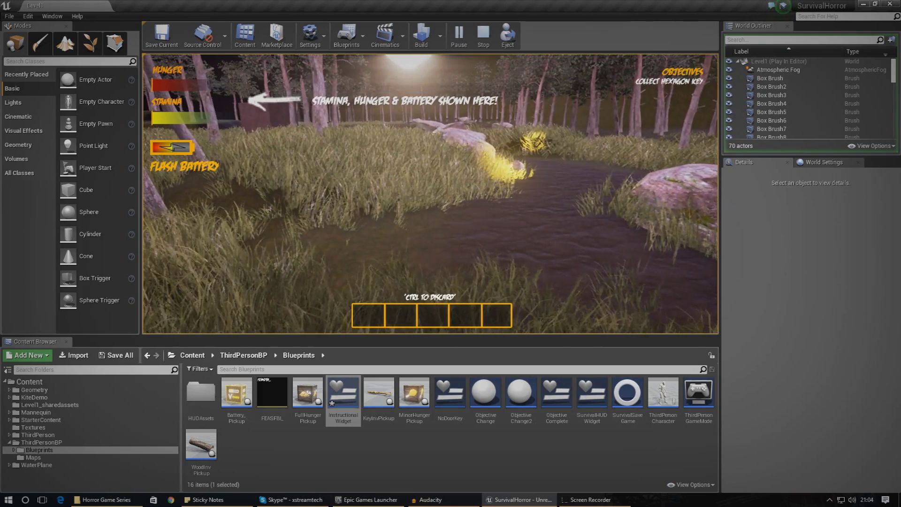
{"action": "key", "text": "w"}
{"action": "key", "text": "w"}
{"action": "key", "text": "shift"}
{"action": "key", "text": "shift"}
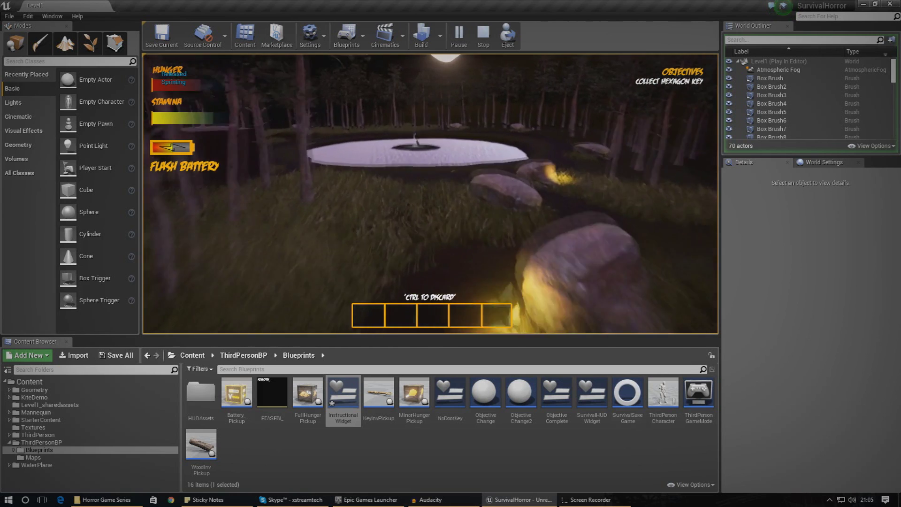
{"action": "key", "text": "w"}
{"action": "key", "text": "Escape"}
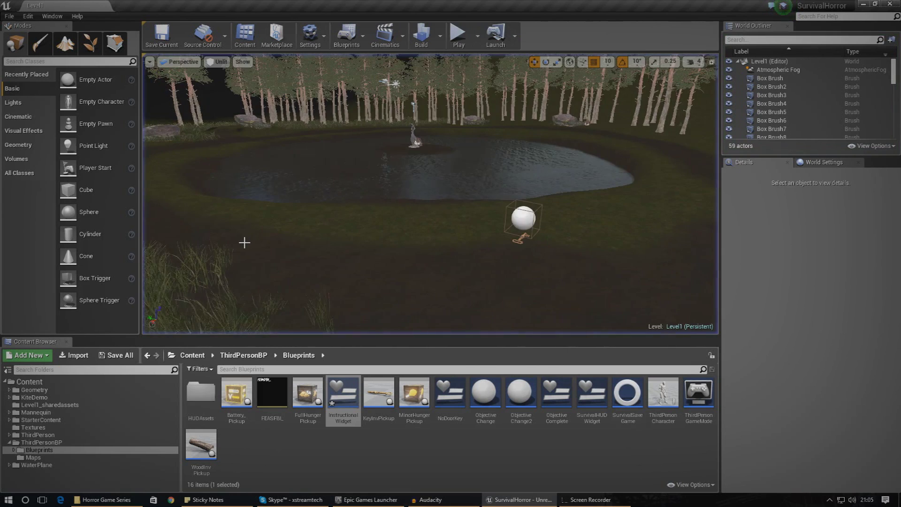